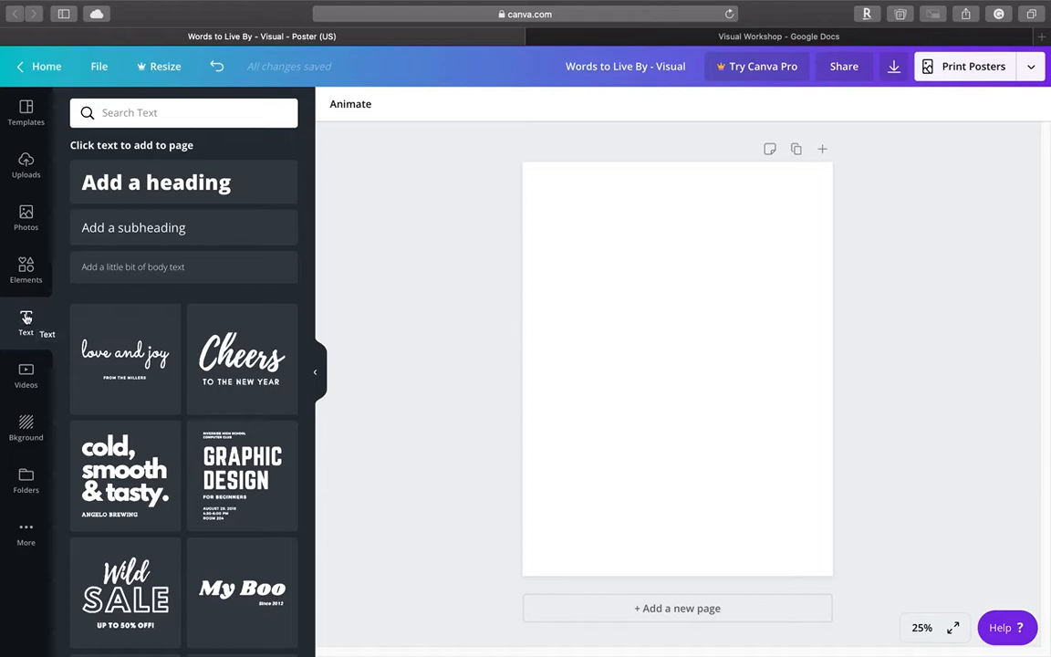
- Browse the available templates and text styles, and add a heading text box to the blank poster page
{"action": "left_click", "coordinate": [37, 128]}
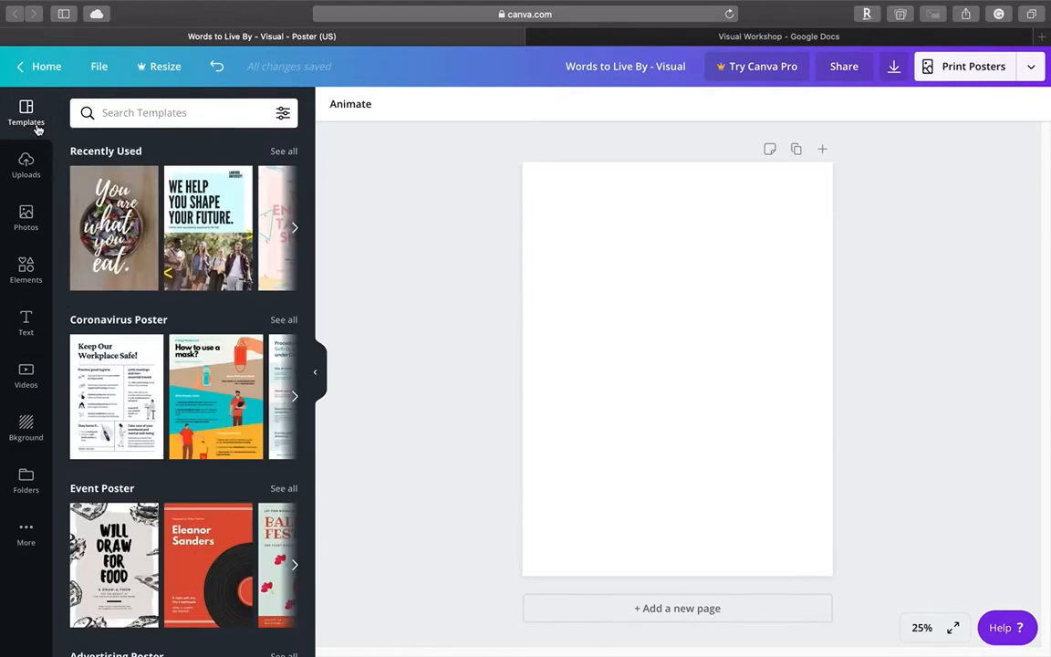
{"action": "left_click", "coordinate": [30, 332]}
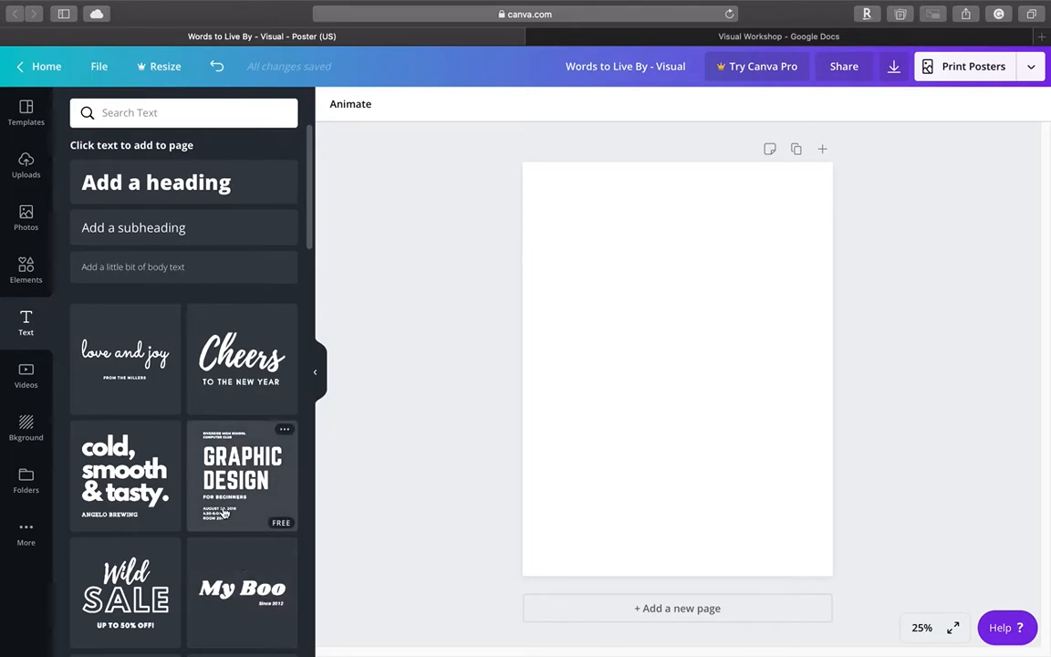
{"action": "scroll", "coordinate": [223, 513], "scroll_direction": "down", "scroll_amount": 5}
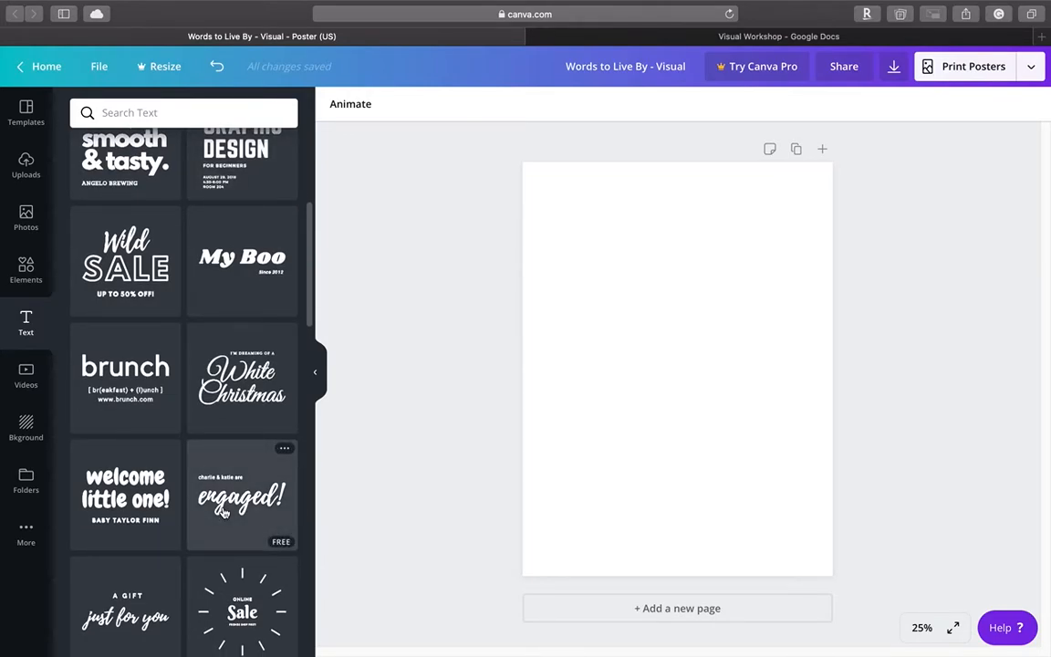
{"action": "scroll", "coordinate": [202, 436], "scroll_direction": "up", "scroll_amount": 5}
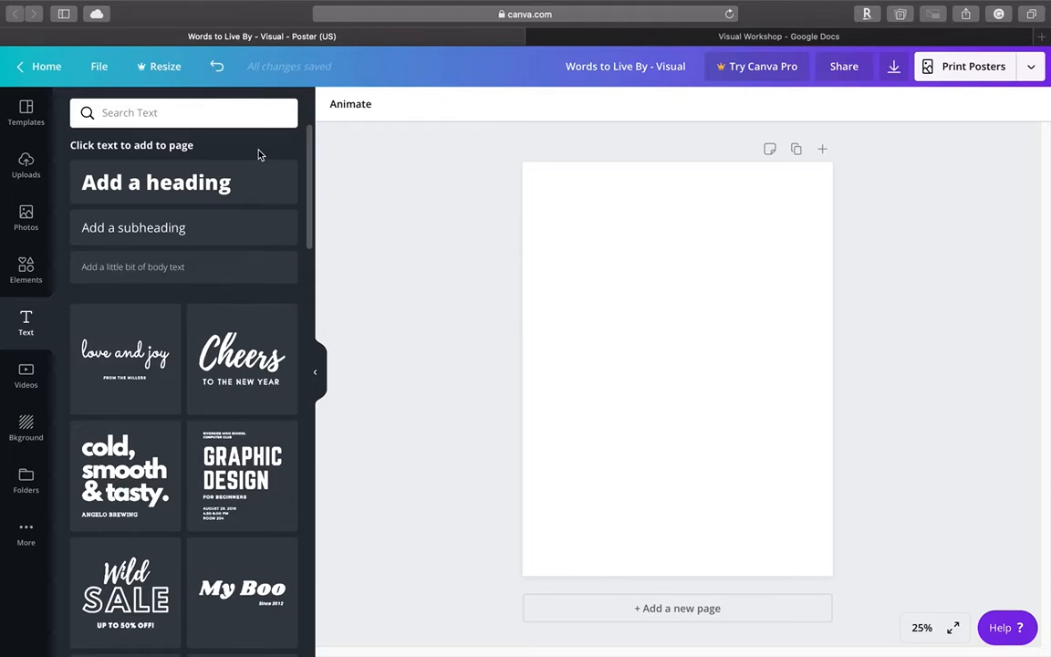
{"action": "left_click", "coordinate": [216, 183]}
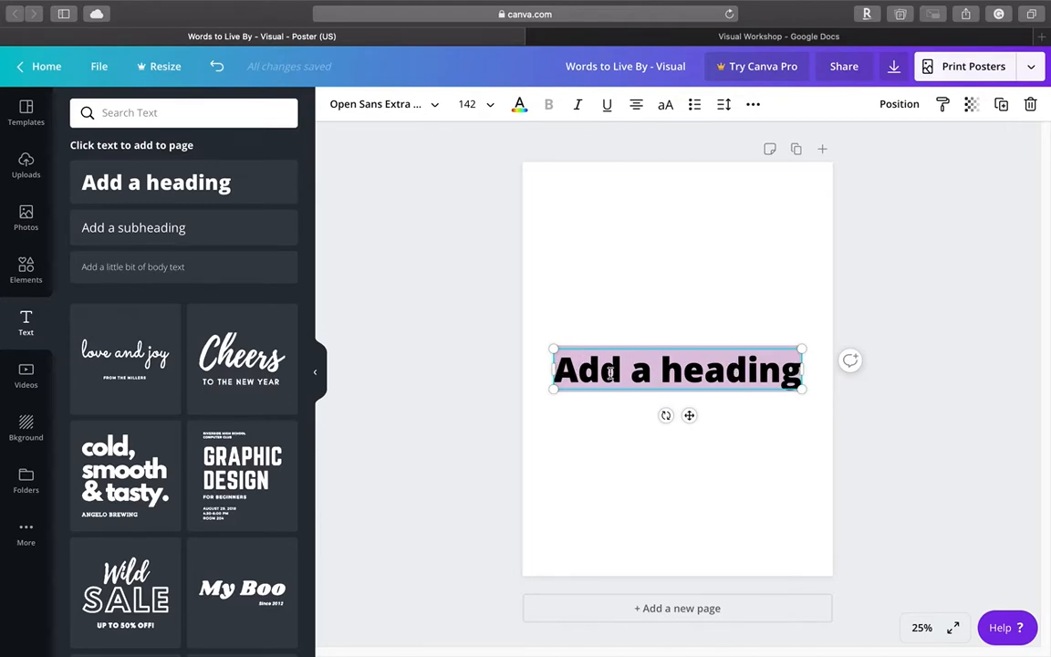
- Add a subheading reading "Title" below the heading and replace the heading's placeholder text with "Title"
{"action": "left_click", "coordinate": [171, 217]}
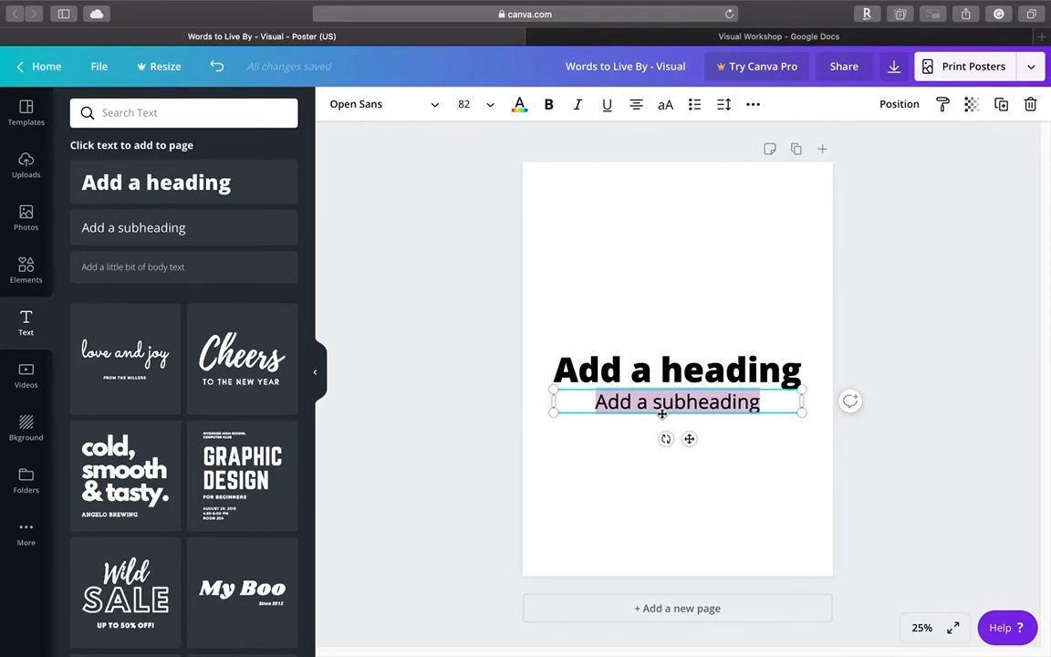
{"action": "type", "text": "Title"}
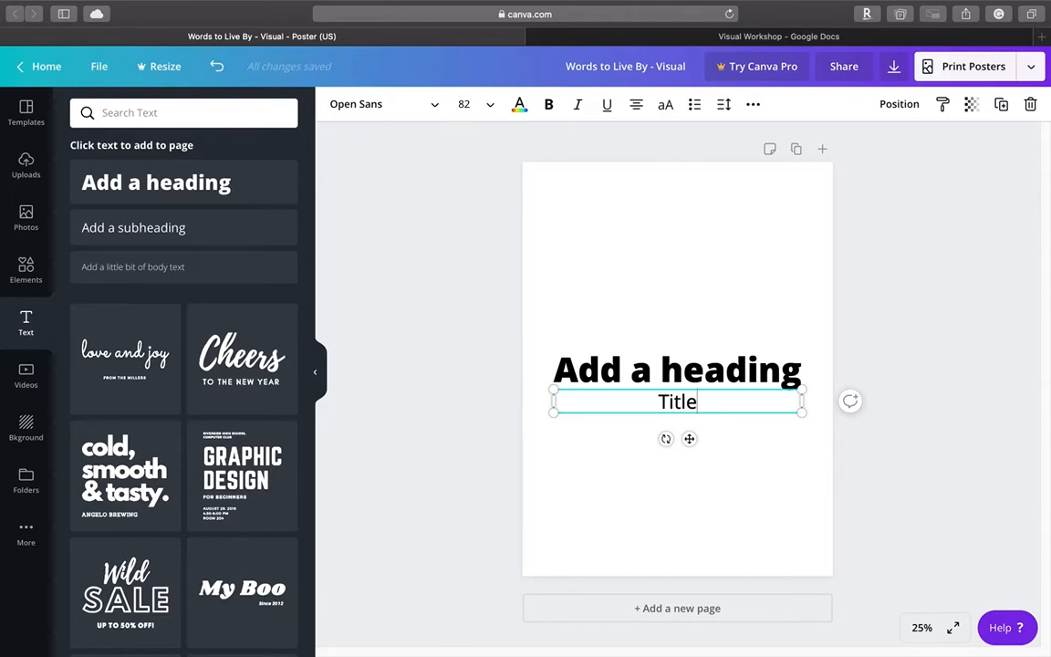
{"action": "left_click", "coordinate": [657, 372]}
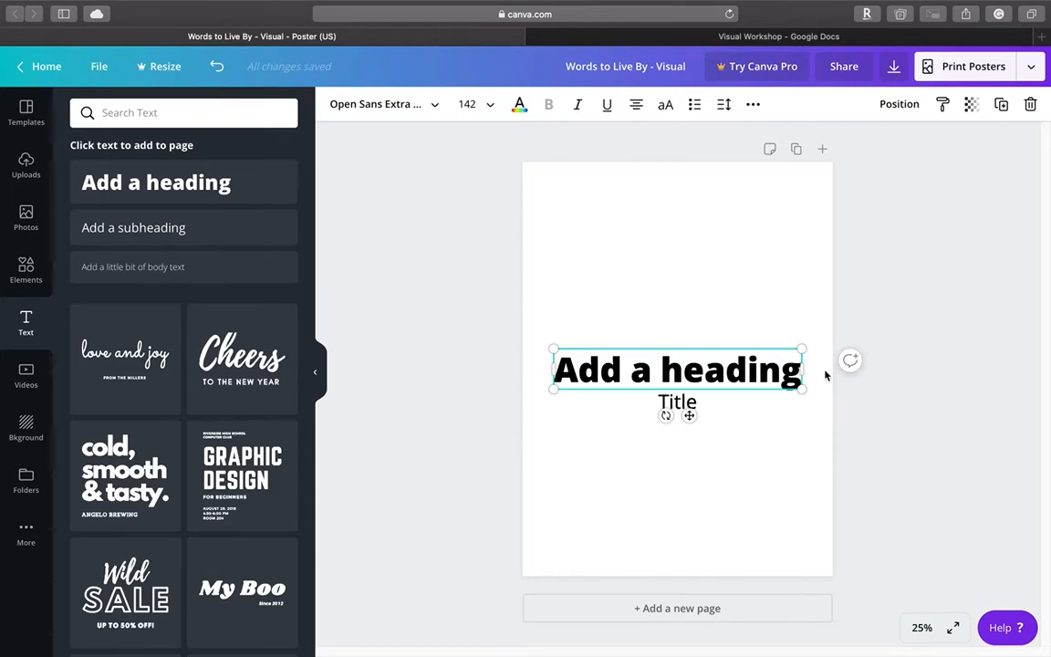
{"action": "left_click", "coordinate": [557, 364]}
{"action": "left_click_drag", "start_coordinate": [557, 365], "coordinate": [794, 376]}
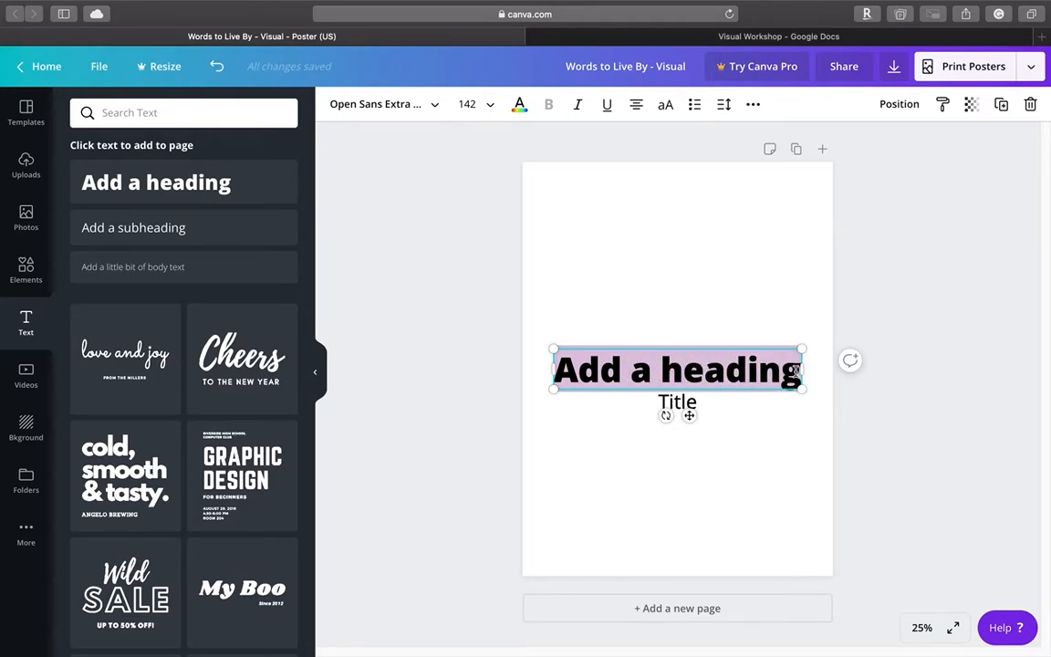
{"action": "type", "text": "Title"}
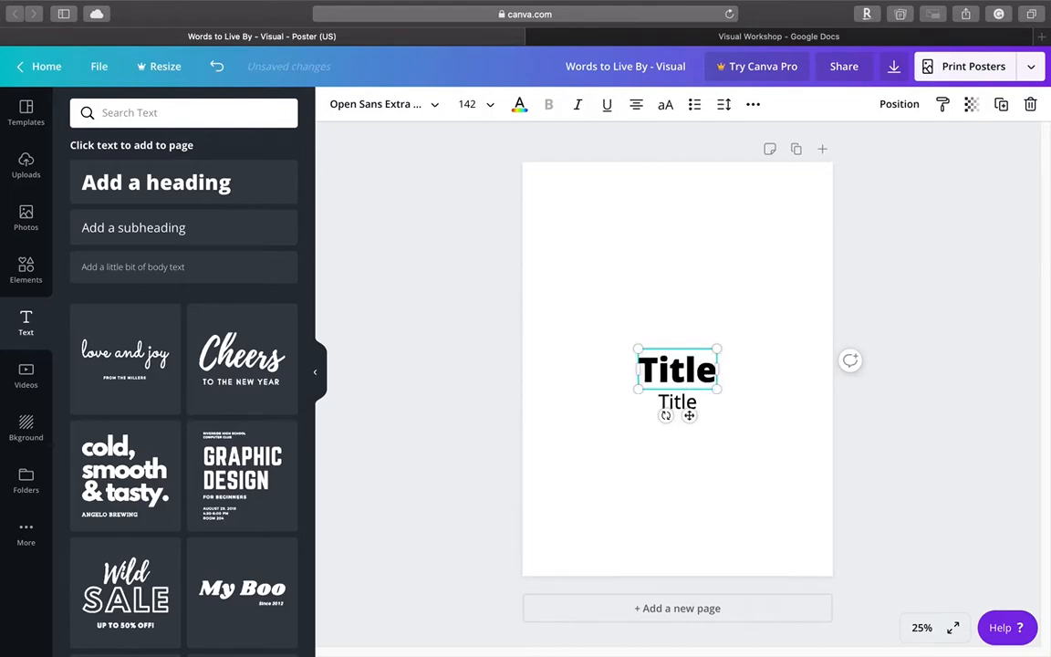
- Delete the subheading text below the heading on the poster
{"action": "left_click", "coordinate": [785, 378]}
{"action": "left_click", "coordinate": [686, 402]}
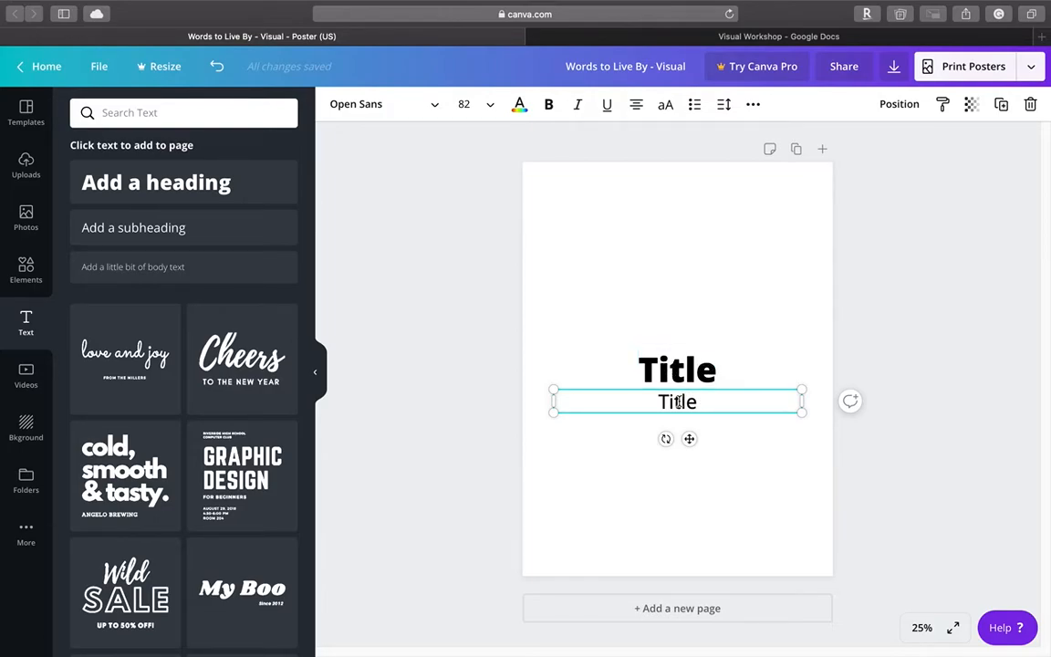
{"action": "left_click", "coordinate": [686, 402]}
{"action": "left_click_drag", "start_coordinate": [686, 401], "coordinate": [645, 402]}
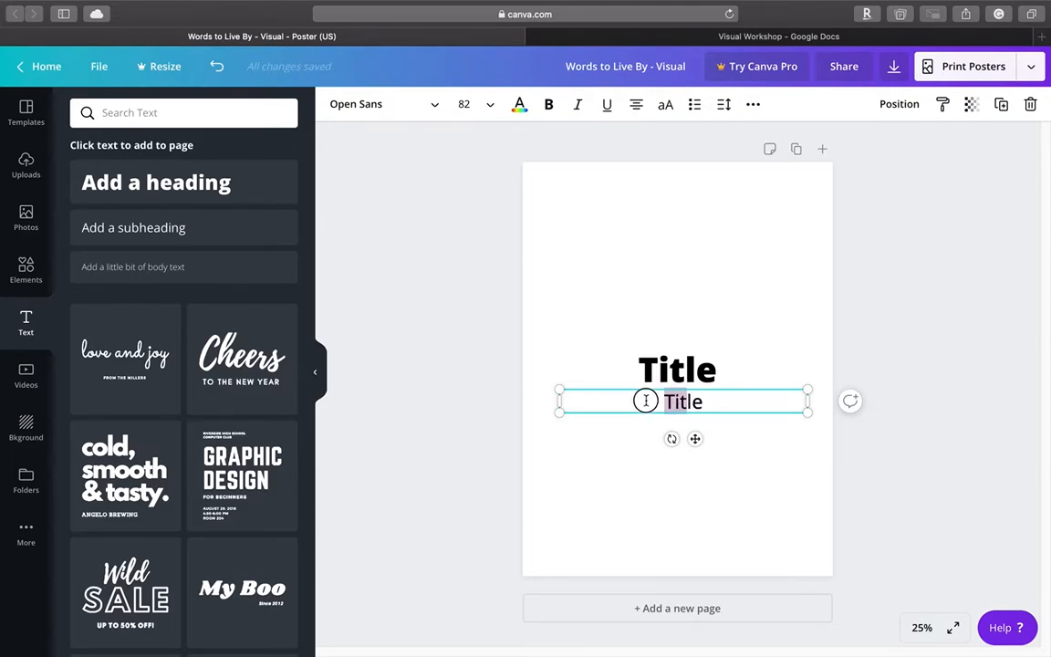
{"action": "key", "text": "BackSpace"}
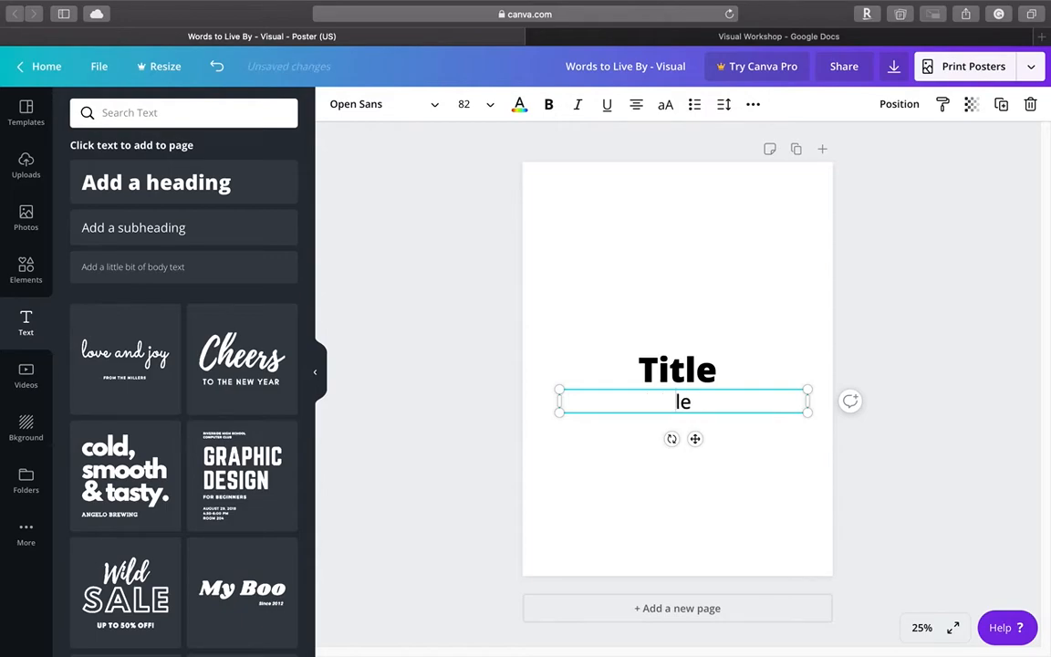
{"action": "left_click", "coordinate": [686, 401]}
{"action": "left_click_drag", "start_coordinate": [686, 401], "coordinate": [653, 398]}
{"action": "key", "text": "BackSpace"}
- Shift the heading slightly on the page and replace its text with "Virginia"
{"action": "left_click", "coordinate": [638, 370]}
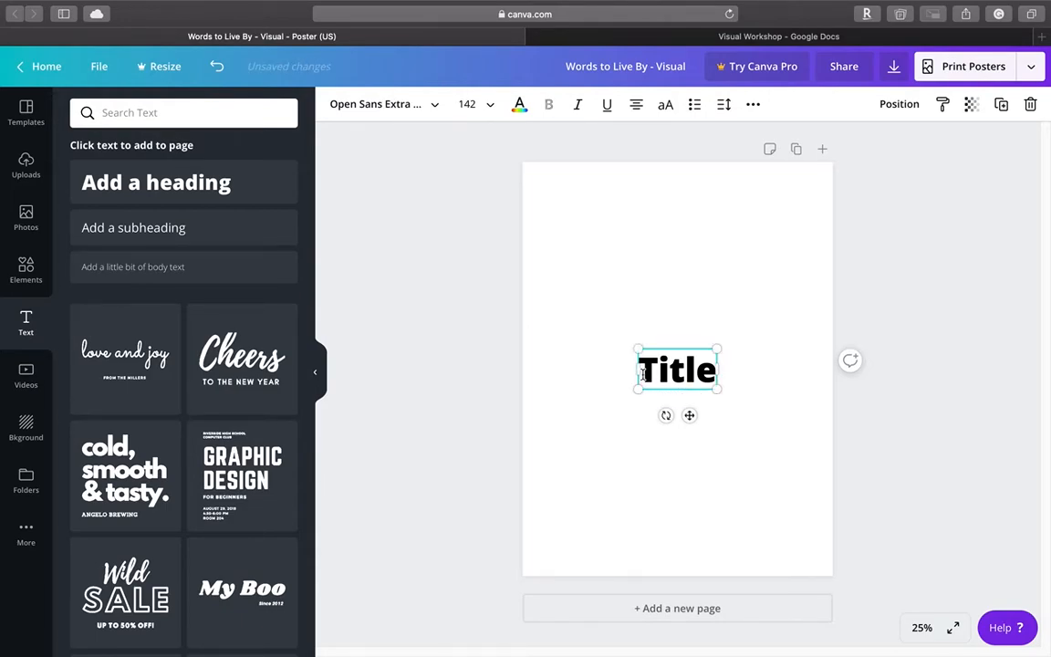
{"action": "mouse_move", "coordinate": [714, 367]}
{"action": "left_mouse_down"}
{"action": "mouse_move", "coordinate": [659, 365]}
{"action": "mouse_move", "coordinate": [718, 374]}
{"action": "mouse_move", "coordinate": [700, 354]}
{"action": "left_mouse_up"}
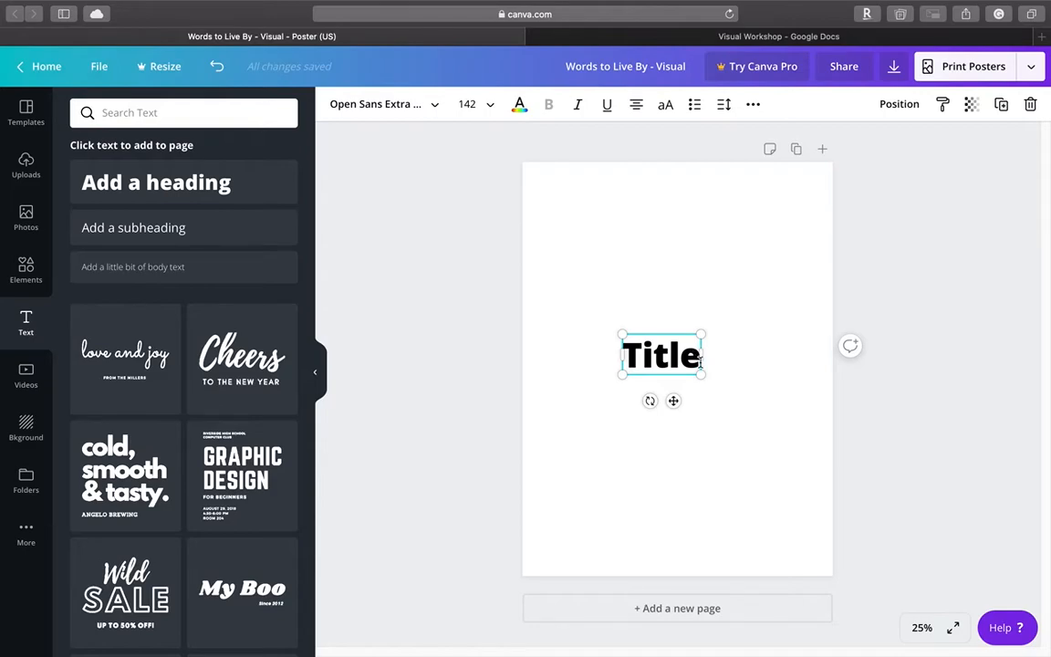
{"action": "left_click", "coordinate": [696, 357]}
{"action": "left_click_drag", "start_coordinate": [693, 355], "coordinate": [629, 370]}
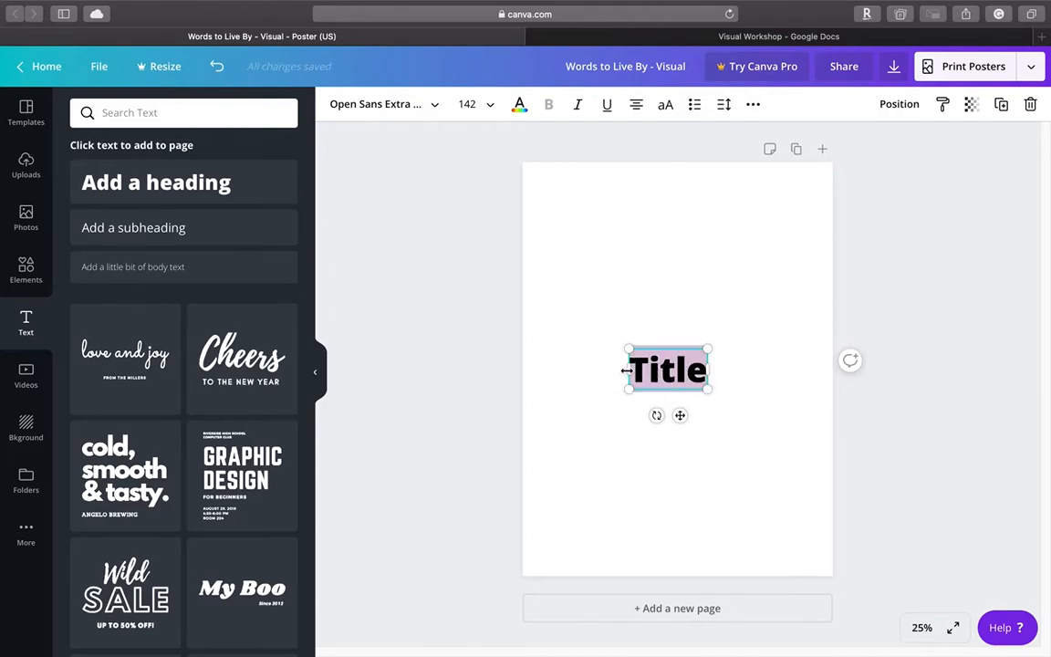
{"action": "type", "text": "Virginia"}
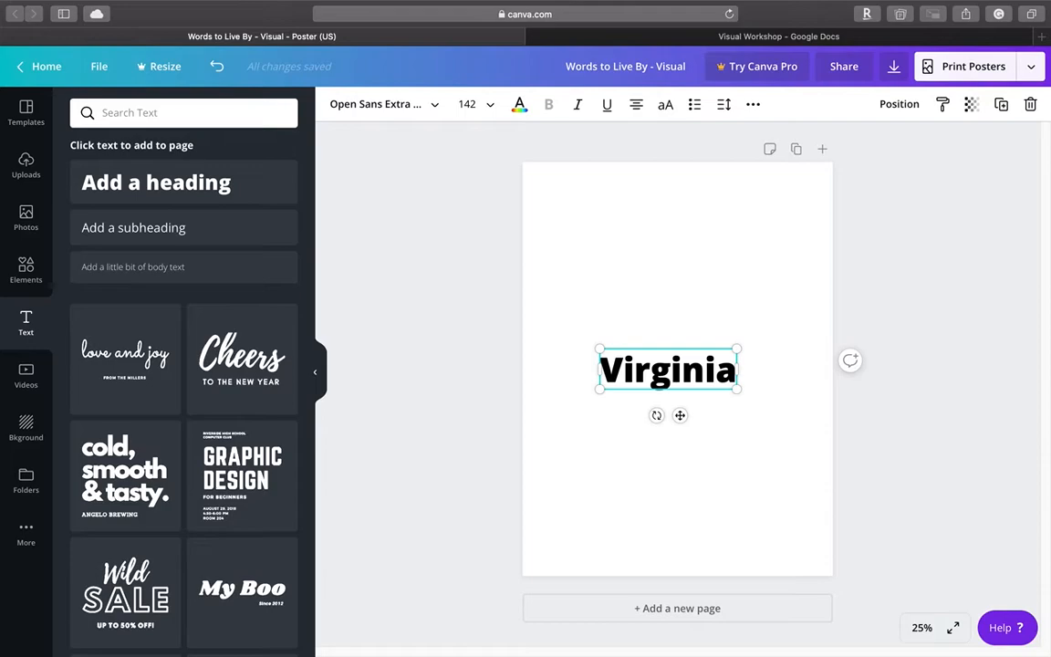
{"action": "left_click", "coordinate": [699, 239]}
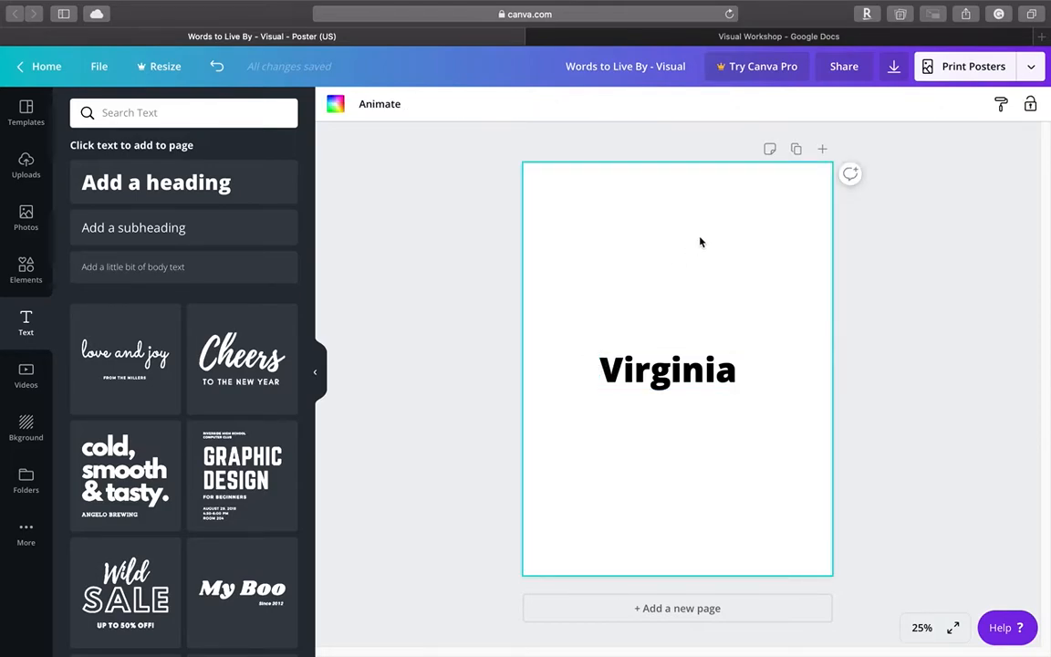
- Look through the font list and set the "Virginia" heading's font to Anton
{"action": "left_click", "coordinate": [644, 371]}
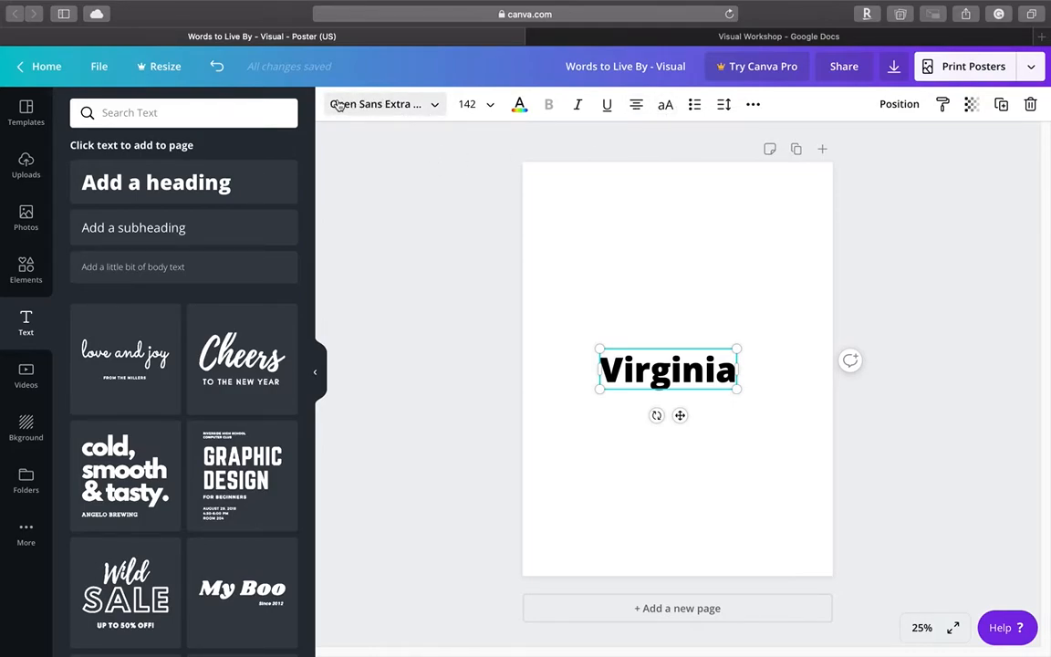
{"action": "left_click", "coordinate": [418, 107]}
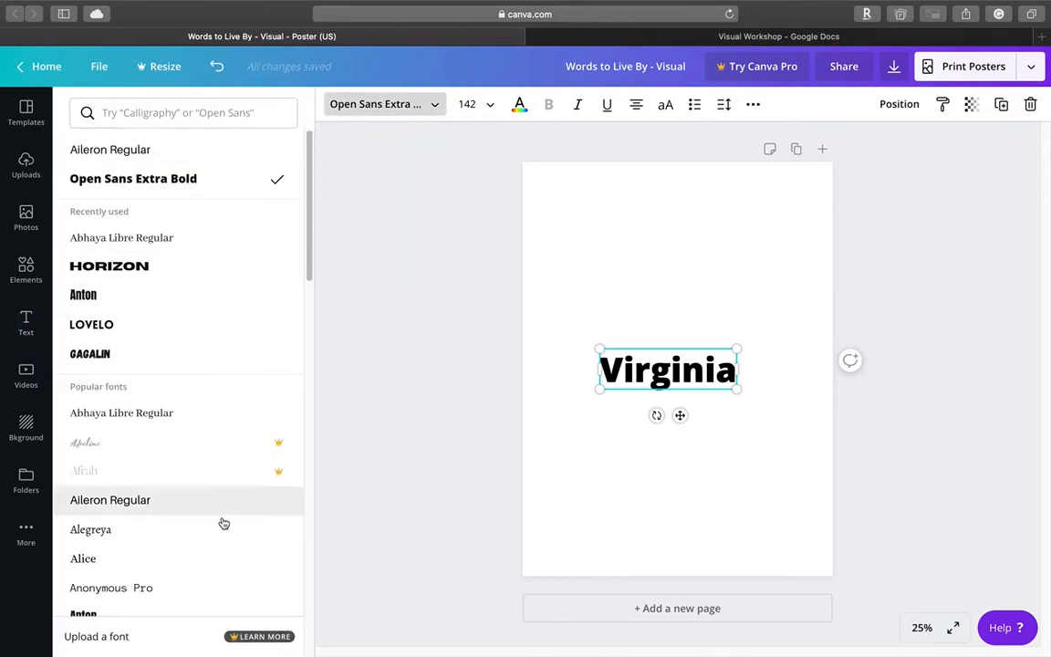
{"action": "scroll", "coordinate": [263, 325], "scroll_direction": "down", "scroll_amount": 10}
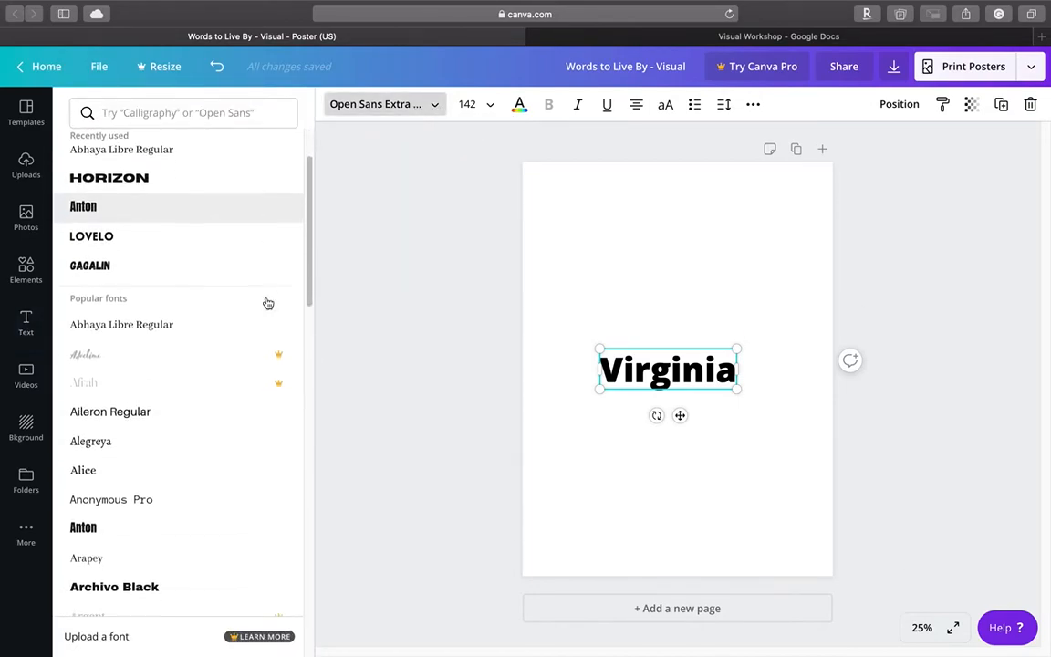
{"action": "scroll", "coordinate": [245, 414], "scroll_direction": "down", "scroll_amount": 15}
{"action": "scroll", "coordinate": [245, 415], "scroll_direction": "up", "scroll_amount": 20}
{"action": "scroll", "coordinate": [245, 414], "scroll_direction": "up", "scroll_amount": 5}
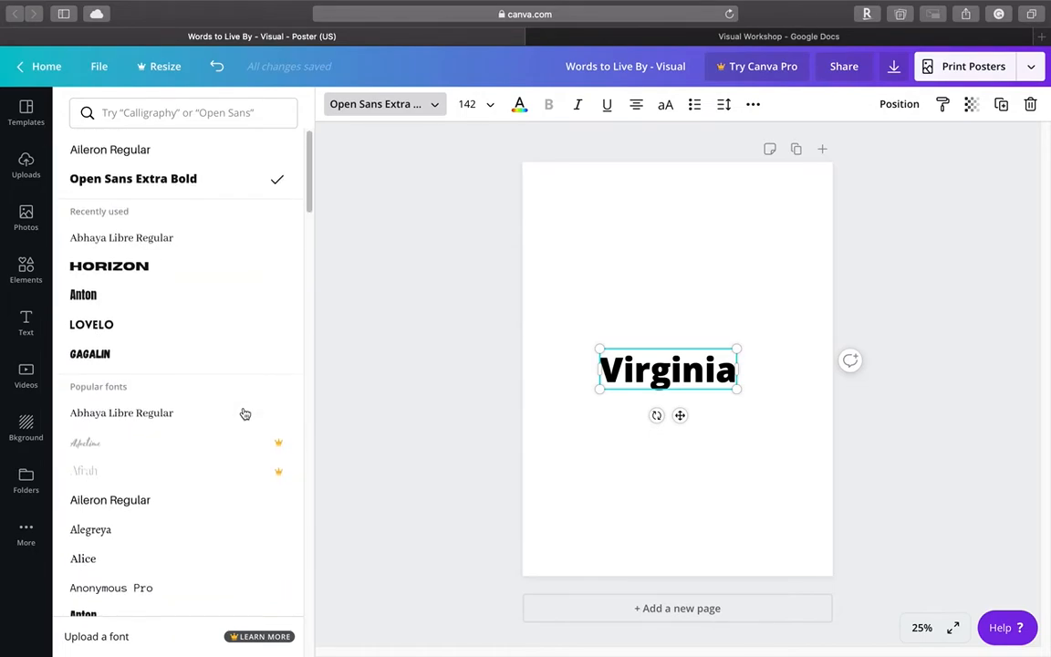
{"action": "scroll", "coordinate": [245, 415], "scroll_direction": "down", "scroll_amount": 5}
{"action": "scroll", "coordinate": [245, 415], "scroll_direction": "down", "scroll_amount": 3}
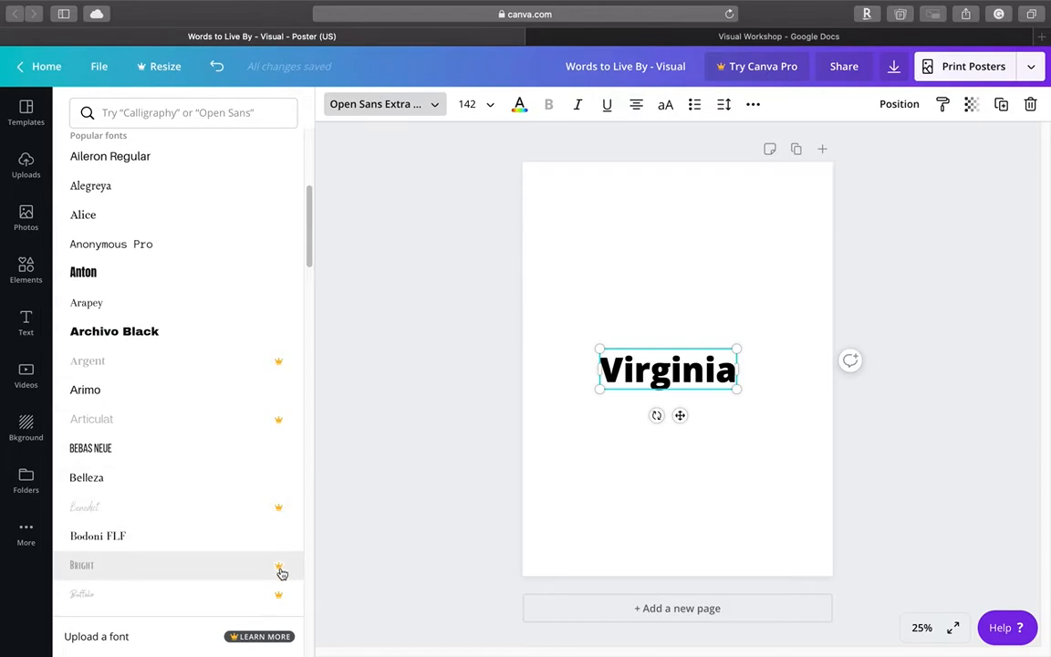
{"action": "scroll", "coordinate": [239, 440], "scroll_direction": "up", "scroll_amount": 5}
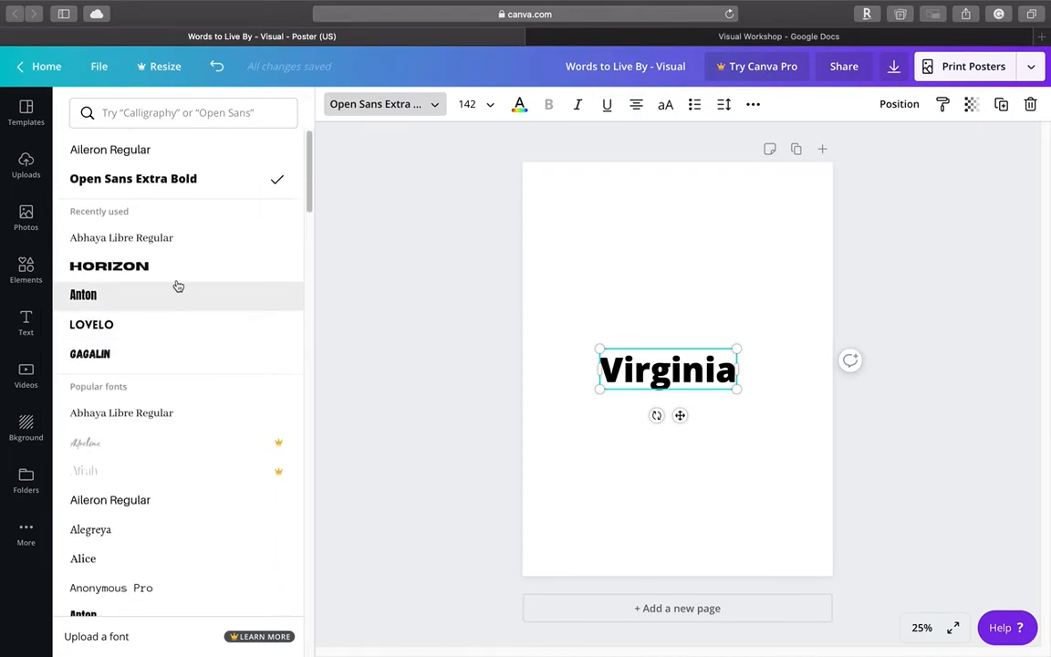
{"action": "scroll", "coordinate": [171, 439], "scroll_direction": "down", "scroll_amount": 3}
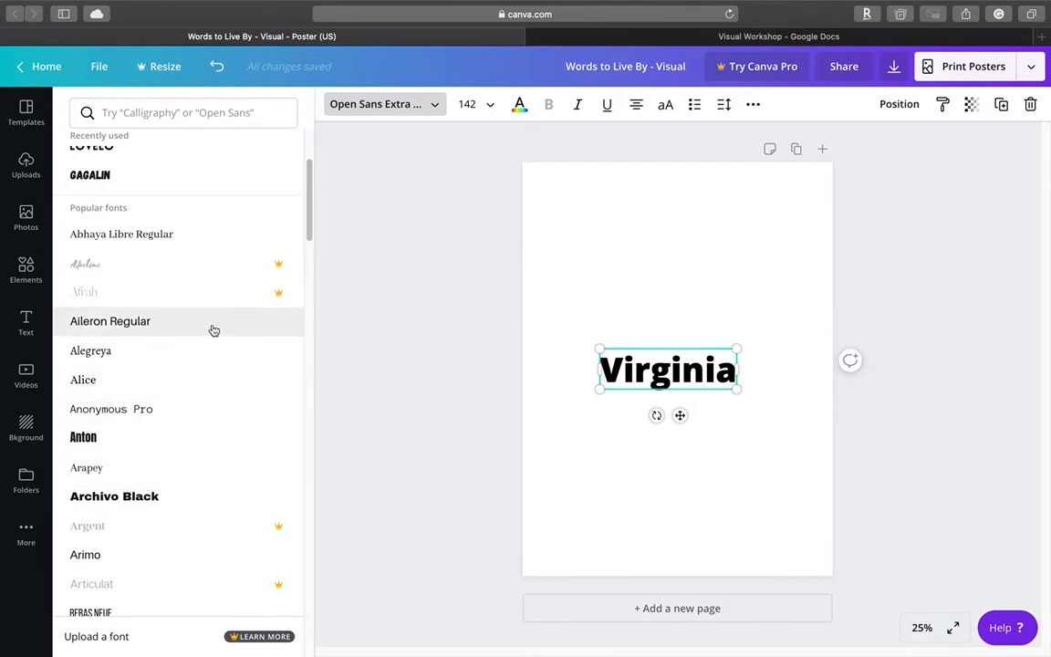
{"action": "scroll", "coordinate": [208, 466], "scroll_direction": "down", "scroll_amount": 1}
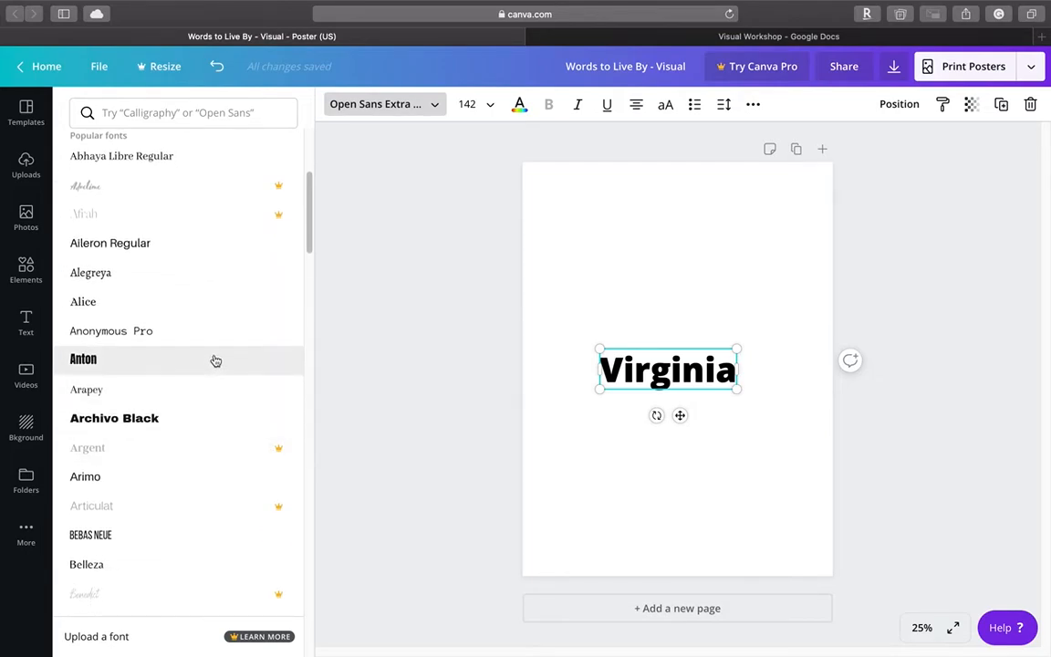
{"action": "left_click", "coordinate": [94, 361]}
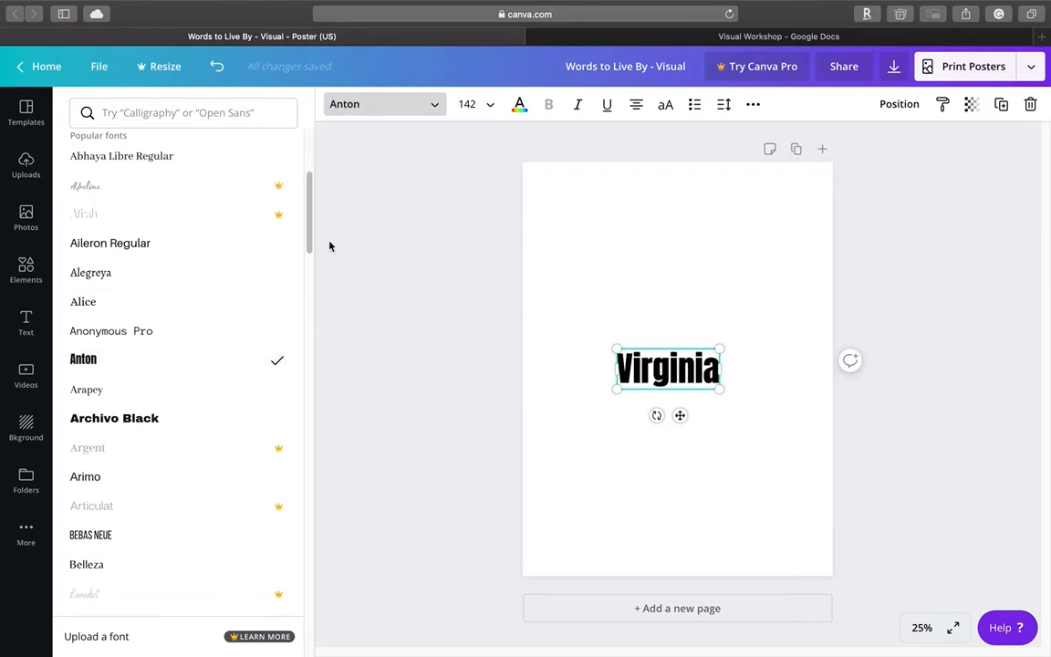
- Try the Cardo and Gagalin fonts on the "Virginia" heading
{"action": "scroll", "coordinate": [140, 375], "scroll_direction": "down", "scroll_amount": 10}
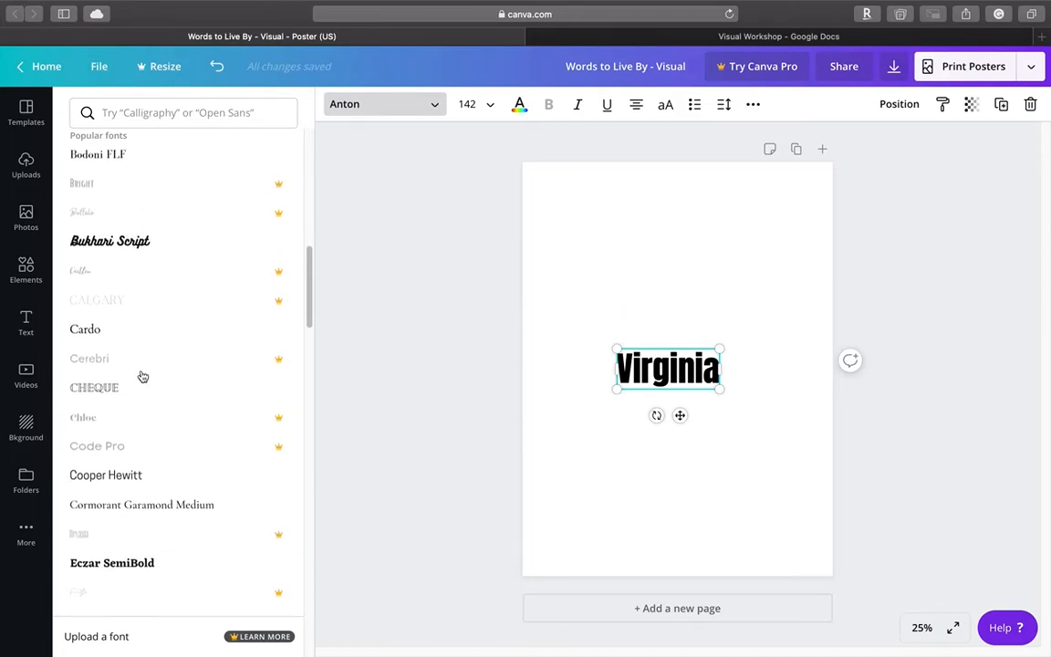
{"action": "left_click", "coordinate": [143, 290]}
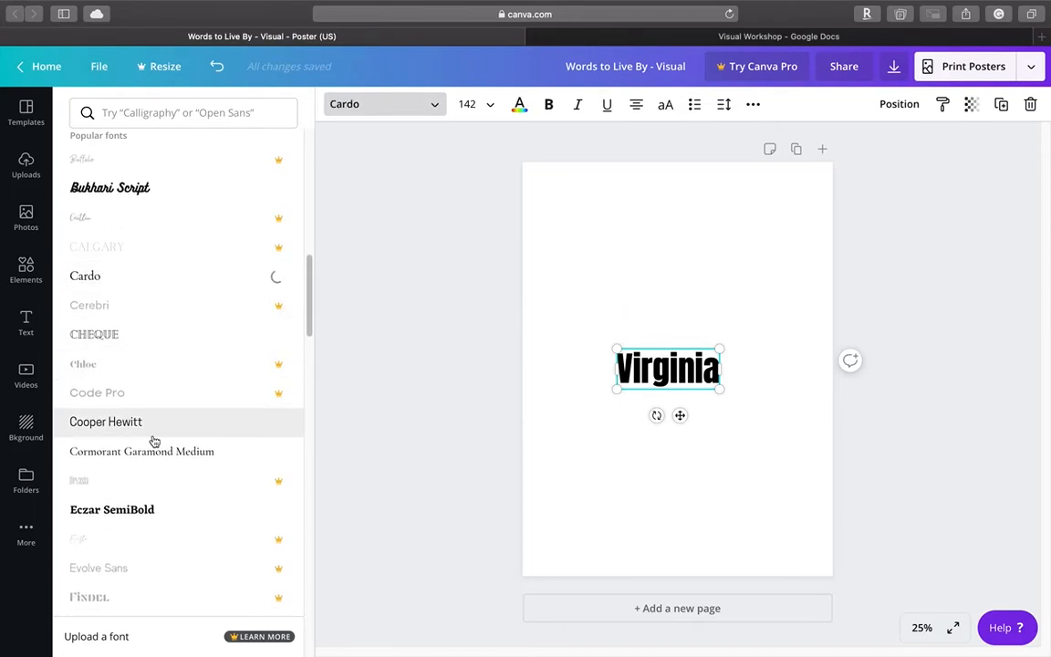
{"action": "scroll", "coordinate": [155, 441], "scroll_direction": "down", "scroll_amount": 5}
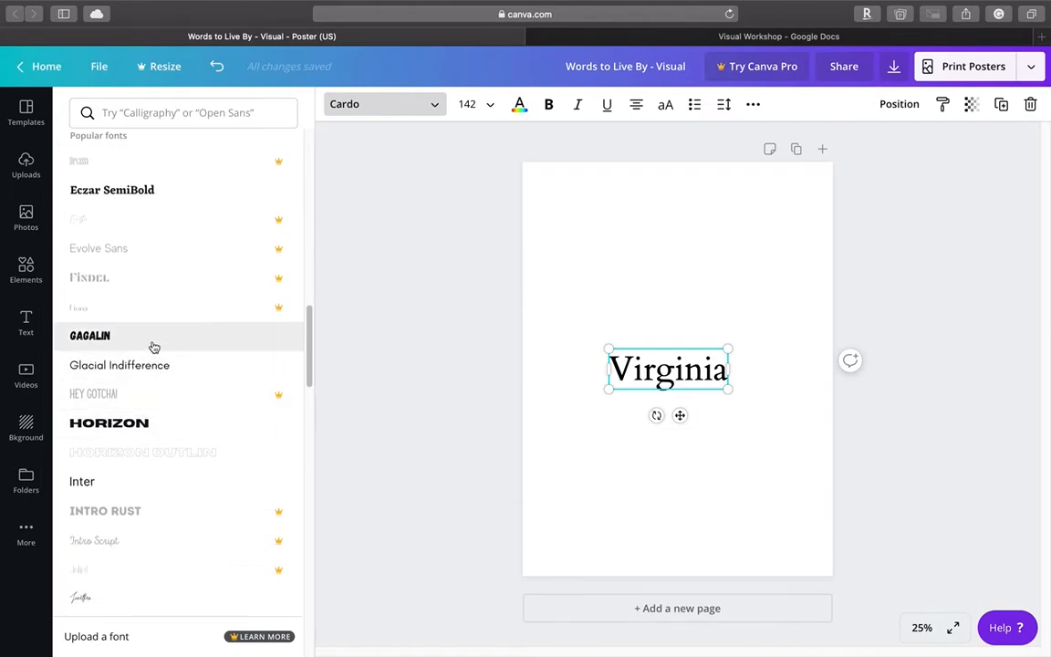
{"action": "left_click", "coordinate": [73, 340]}
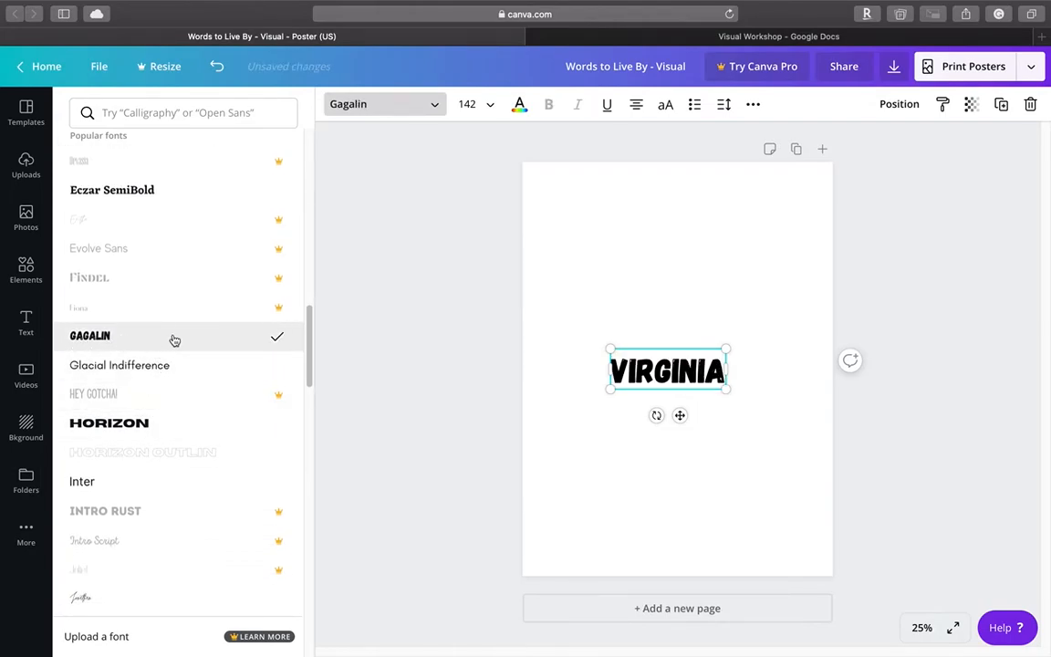
{"action": "left_click", "coordinate": [562, 266]}
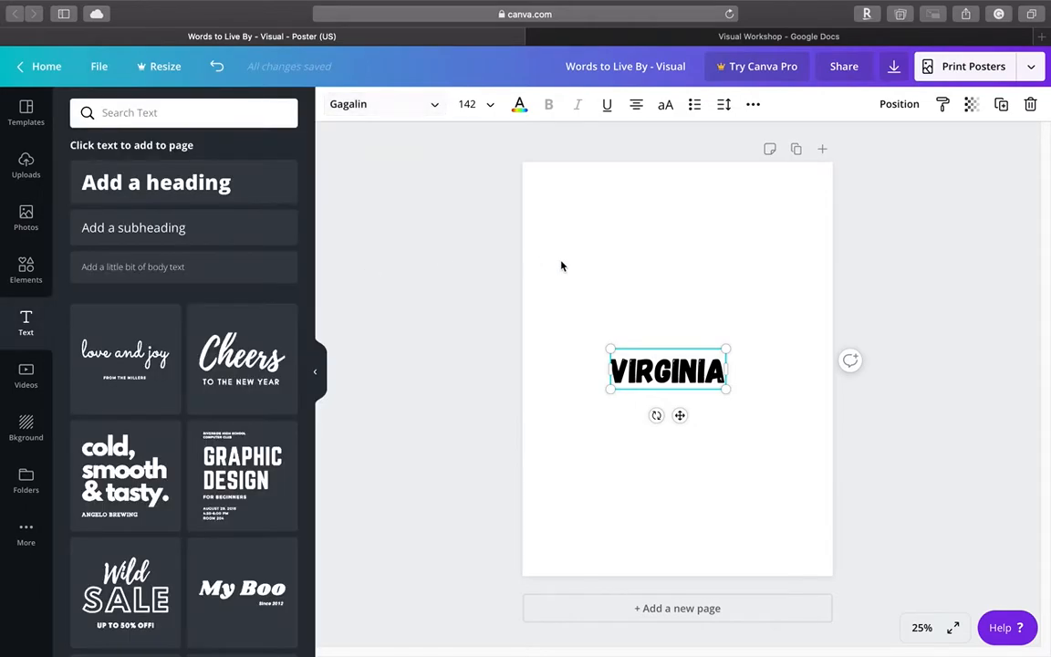
{"action": "left_click", "coordinate": [562, 265]}
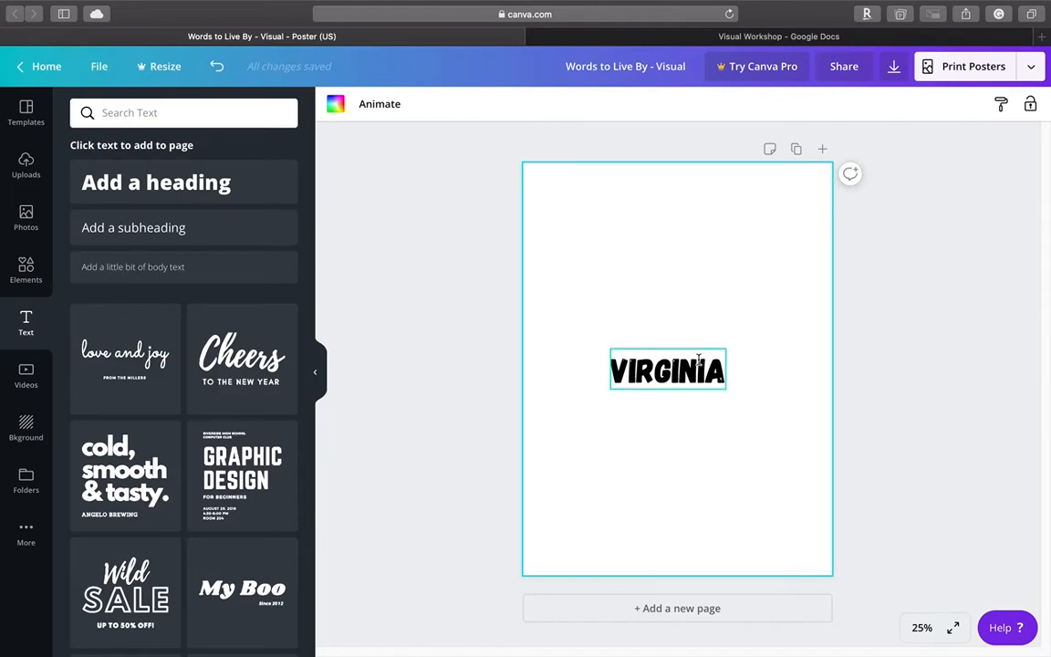
- Set the "Virginia" heading's font to Lovelo
{"action": "left_click", "coordinate": [659, 371]}
{"action": "left_click", "coordinate": [401, 108]}
{"action": "scroll", "coordinate": [157, 520], "scroll_direction": "down", "scroll_amount": 10}
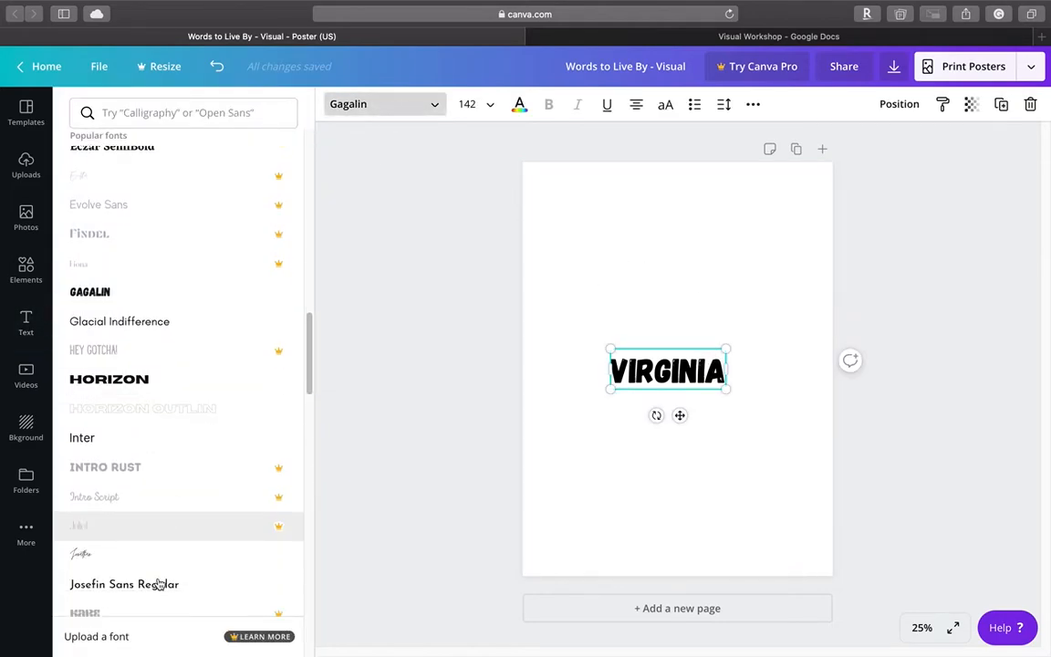
{"action": "left_click", "coordinate": [161, 476]}
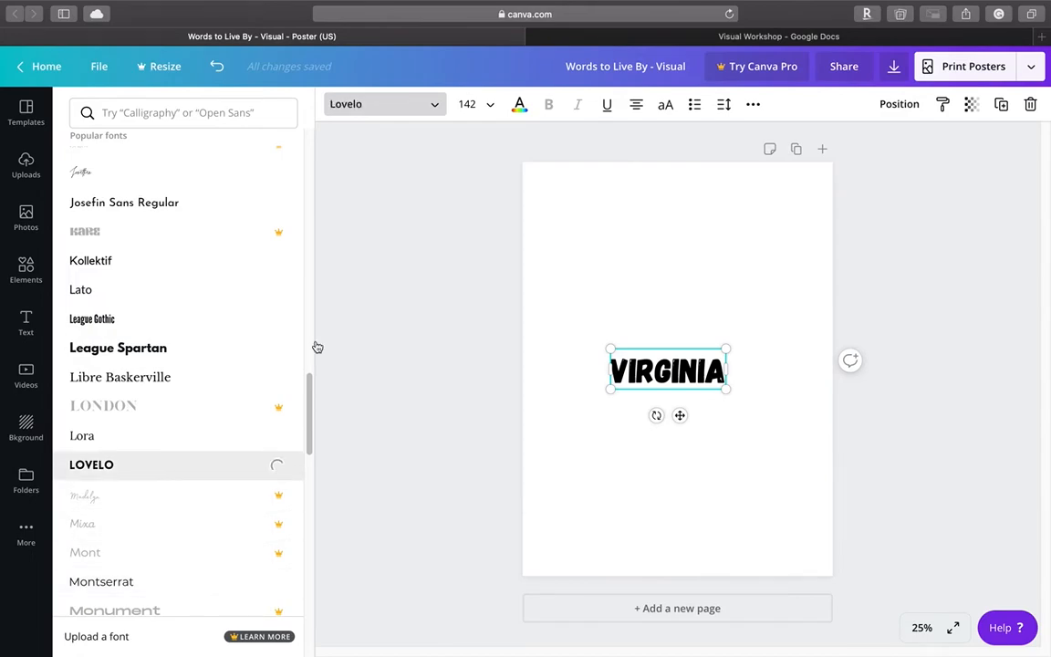
- Try font sizes 6 and 21 on the "Virginia" heading
{"action": "left_click", "coordinate": [565, 283]}
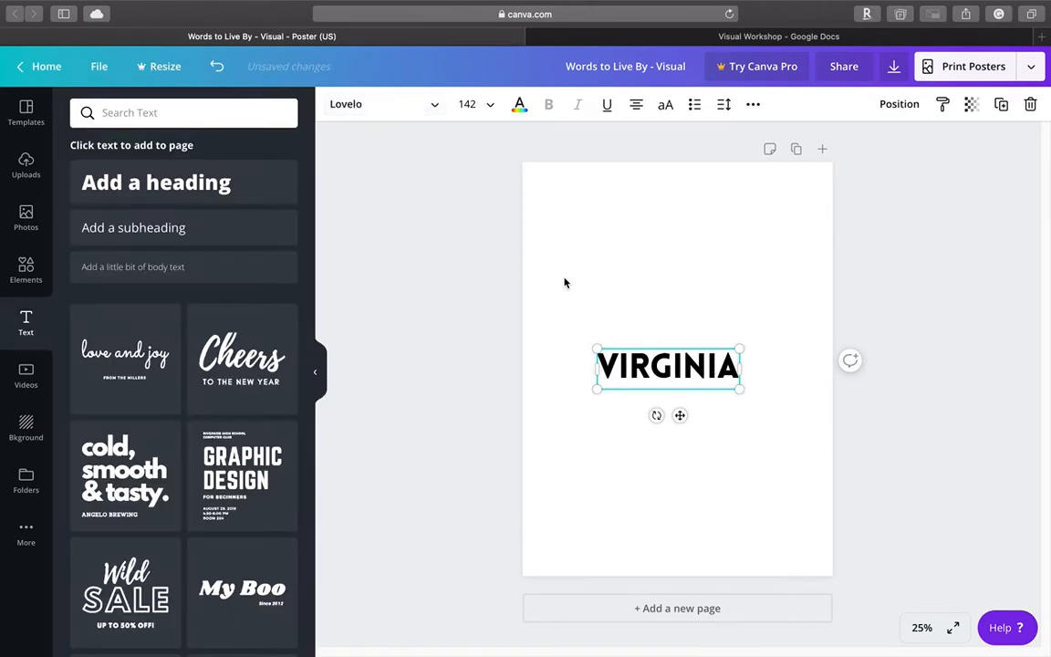
{"action": "left_click", "coordinate": [564, 283]}
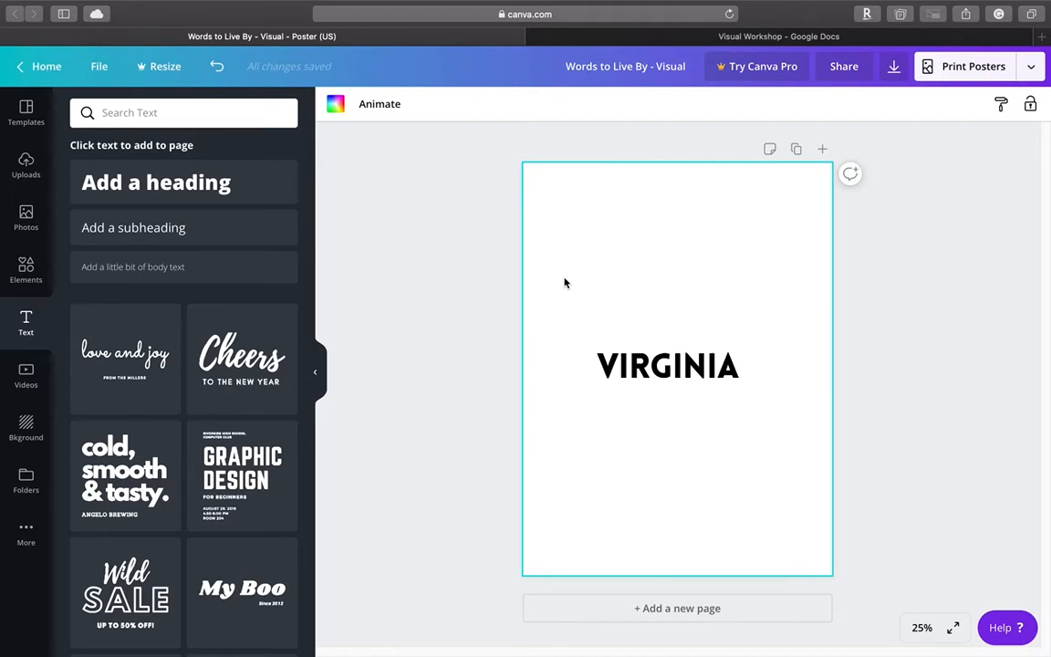
{"action": "left_click", "coordinate": [623, 356]}
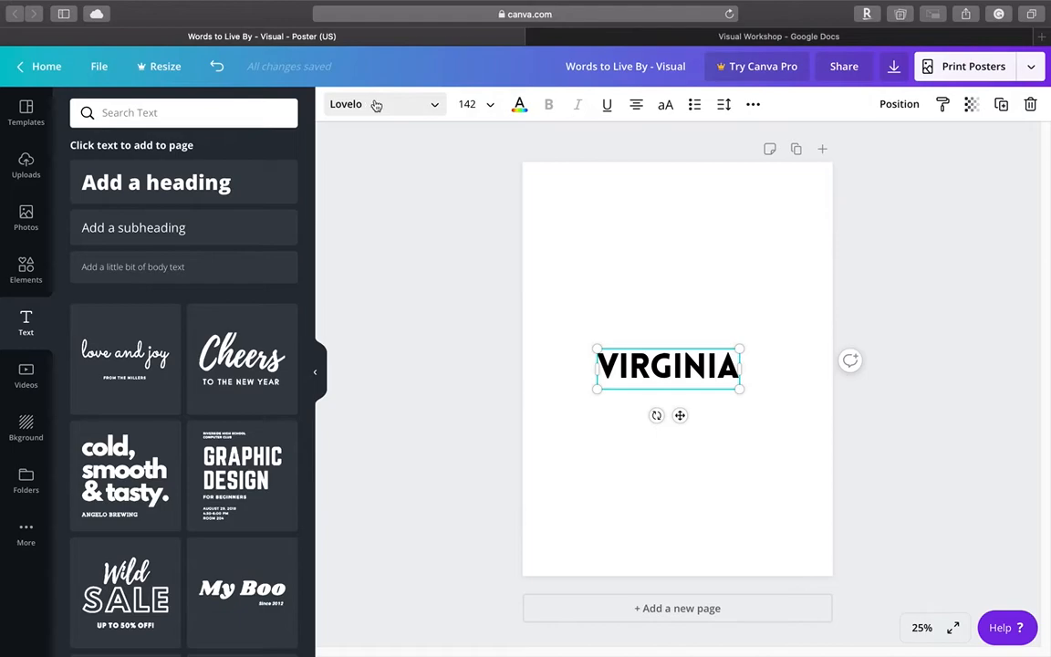
{"action": "left_click", "coordinate": [488, 105]}
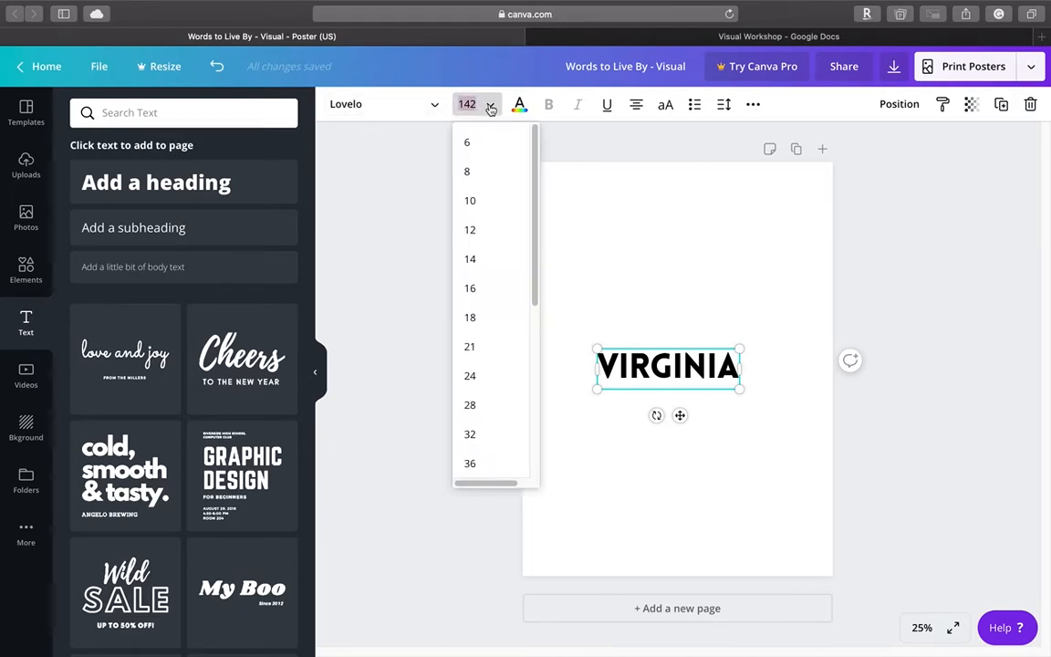
{"action": "scroll", "coordinate": [498, 254], "scroll_direction": "down", "scroll_amount": 10}
{"action": "scroll", "coordinate": [497, 254], "scroll_direction": "up", "scroll_amount": 10}
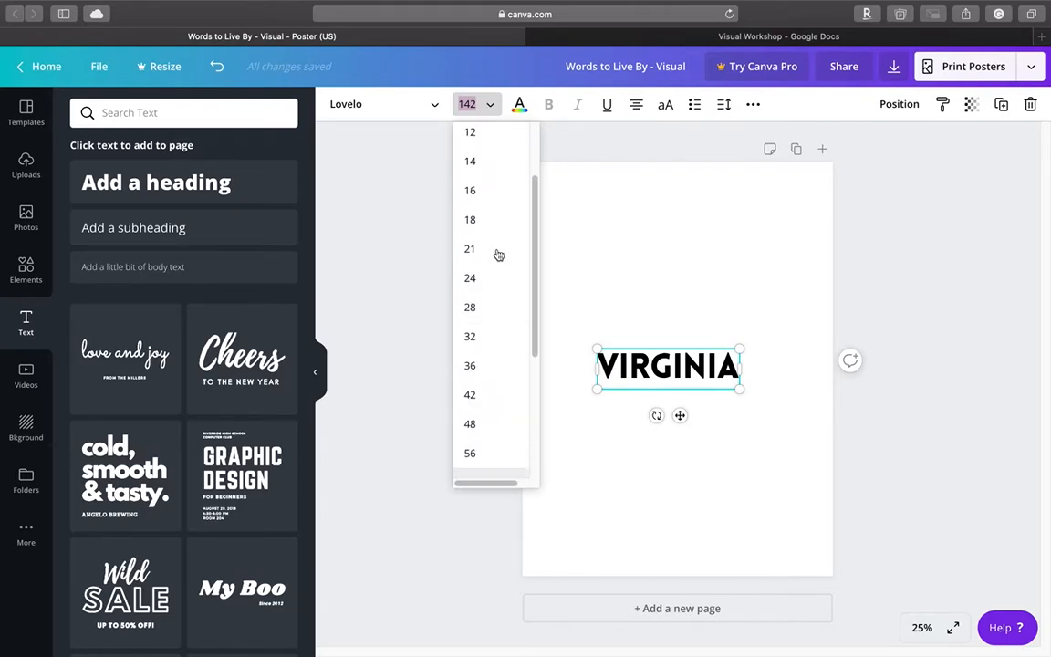
{"action": "left_click", "coordinate": [485, 146]}
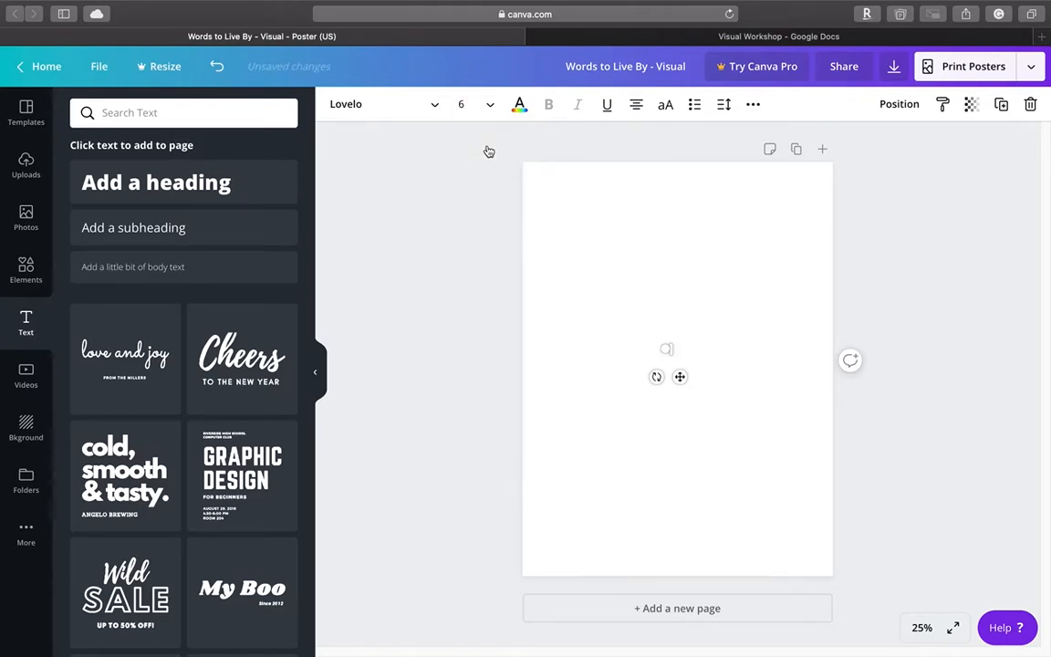
{"action": "left_click", "coordinate": [487, 105]}
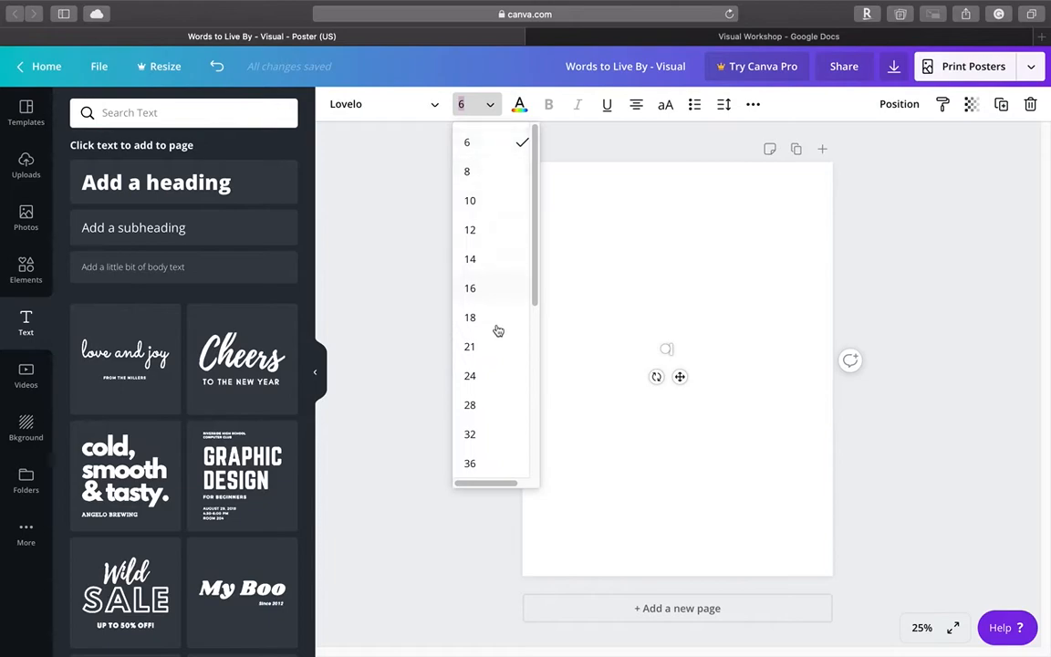
{"action": "left_click", "coordinate": [494, 342]}
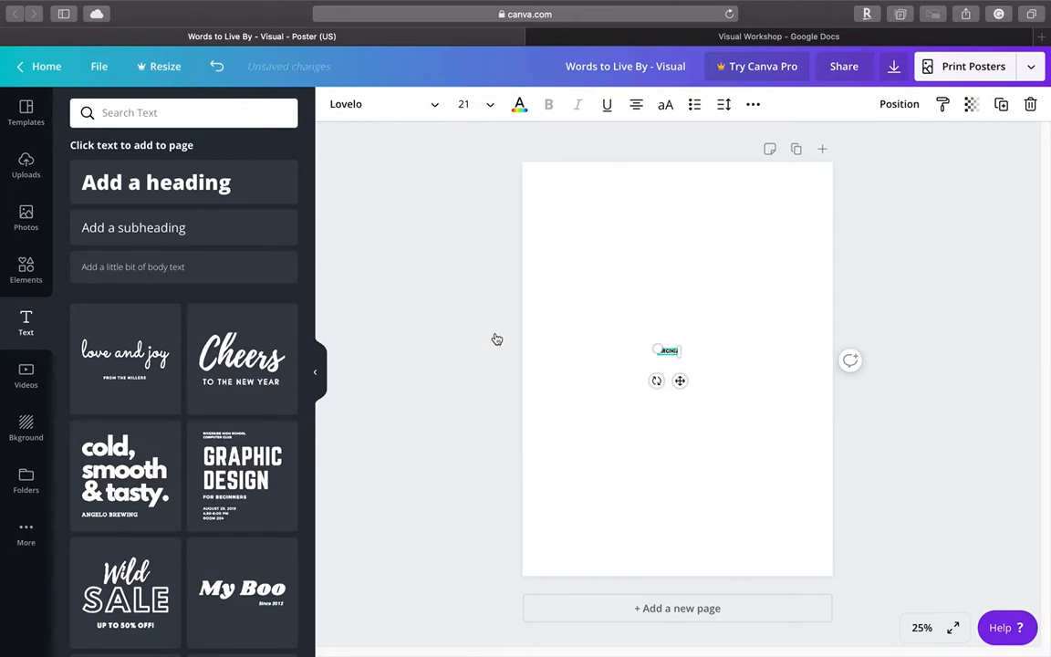
- Enlarge the "Virginia" heading to font size 56 and then to 144
{"action": "left_click", "coordinate": [490, 104]}
{"action": "scroll", "coordinate": [492, 364], "scroll_direction": "down", "scroll_amount": 3}
{"action": "left_click", "coordinate": [495, 388]}
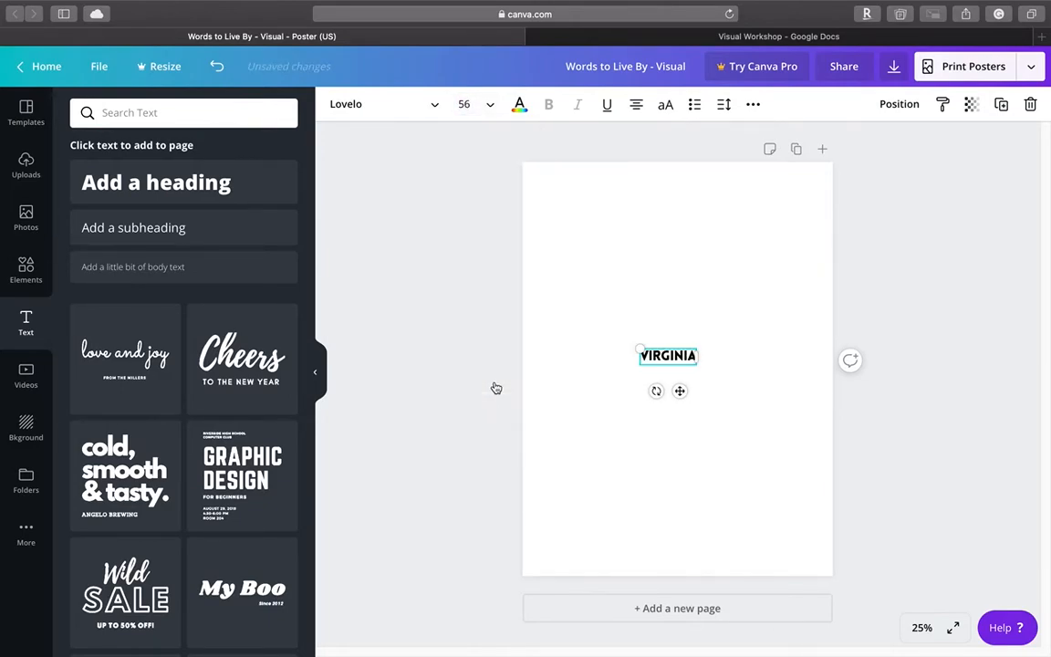
{"action": "left_click", "coordinate": [488, 105]}
{"action": "scroll", "coordinate": [474, 392], "scroll_direction": "down", "scroll_amount": 3}
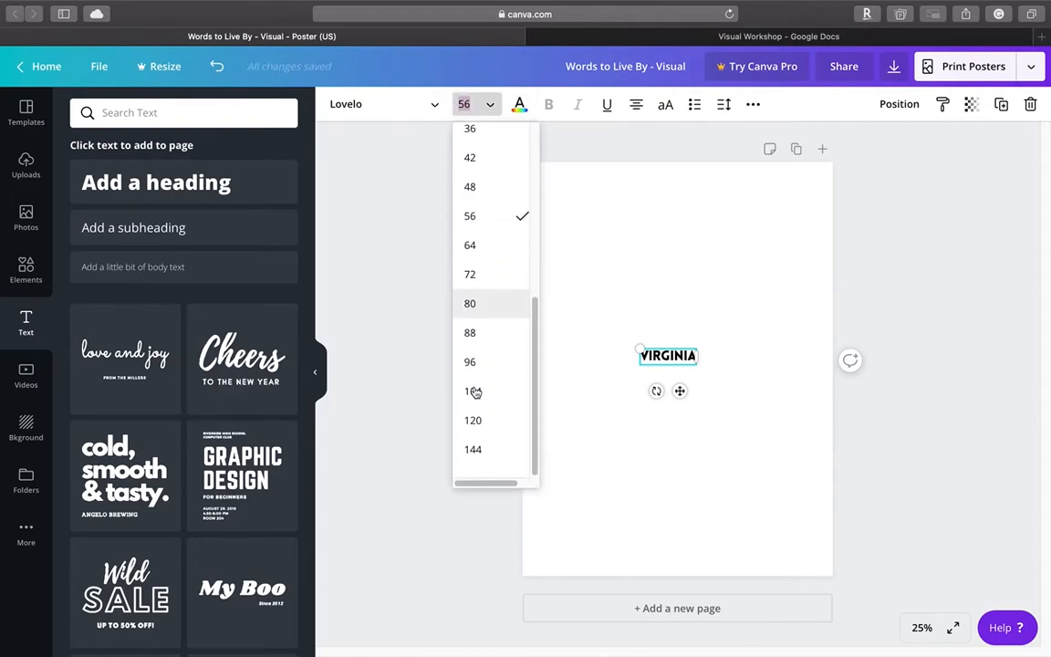
{"action": "left_click", "coordinate": [486, 459]}
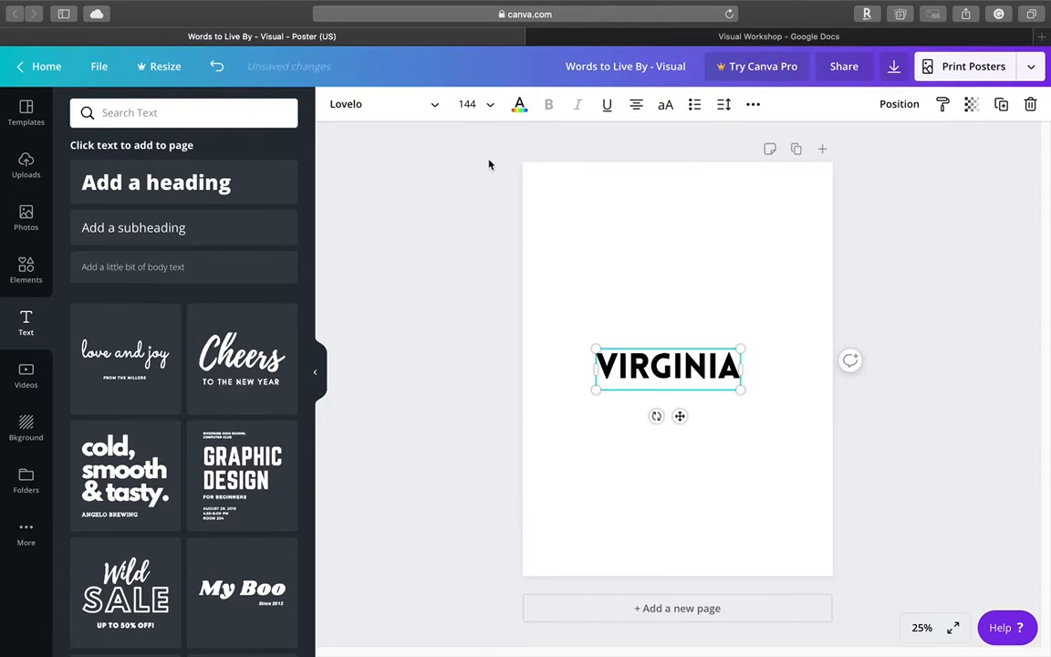
- Look through the preset font sizes, then give the "Virginia" heading a custom font size of 200
{"action": "left_click", "coordinate": [490, 104]}
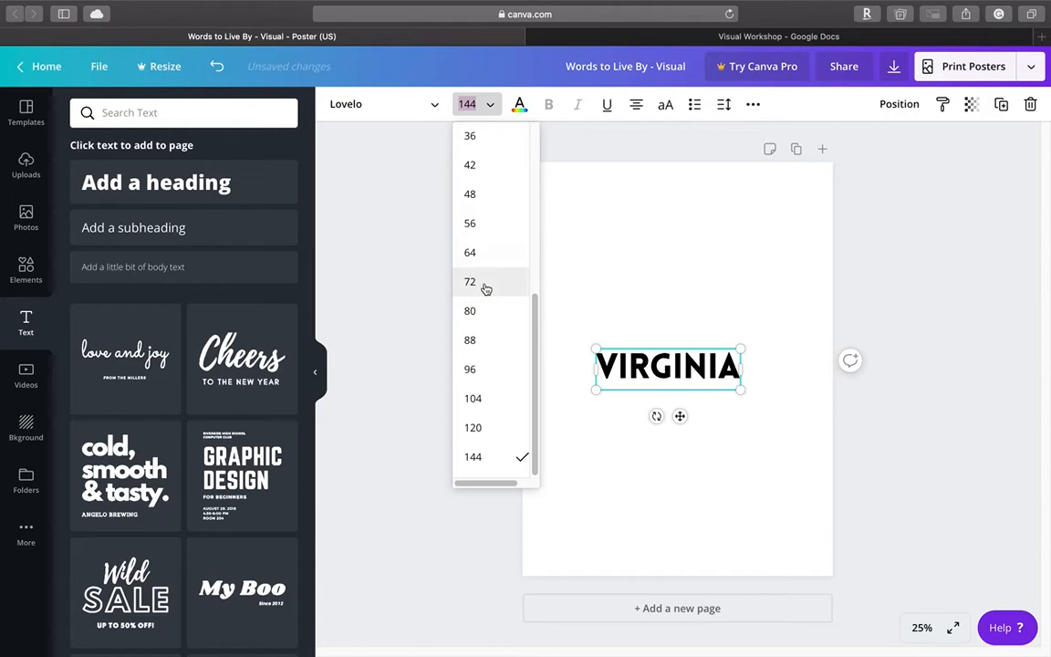
{"action": "scroll", "coordinate": [485, 288], "scroll_direction": "up", "scroll_amount": 5}
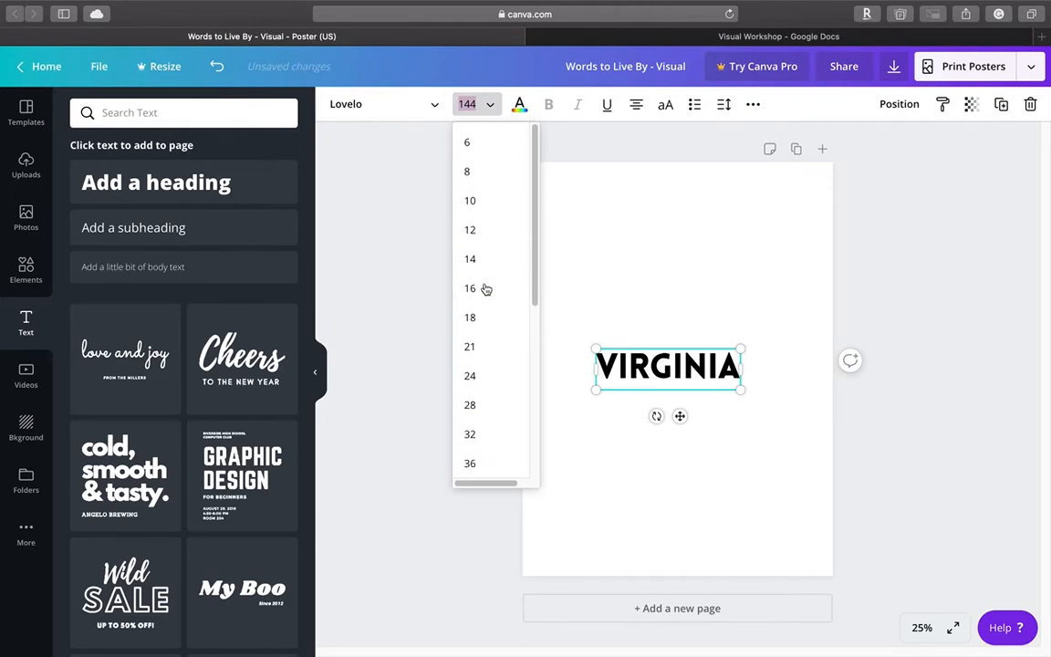
{"action": "scroll", "coordinate": [490, 270], "scroll_direction": "down", "scroll_amount": 5}
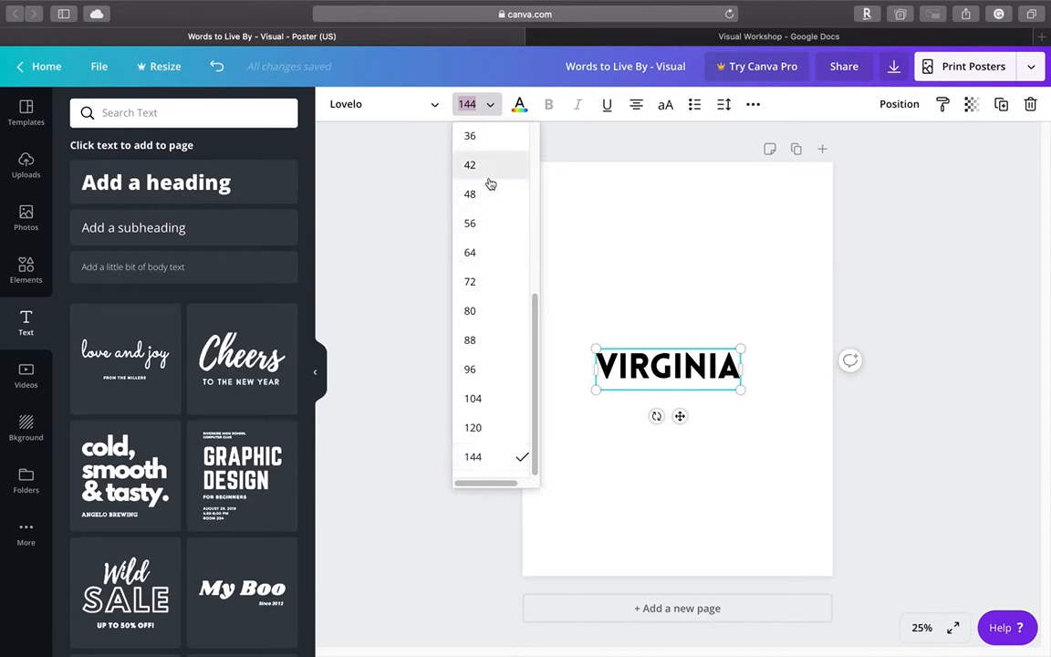
{"action": "left_click", "coordinate": [490, 108]}
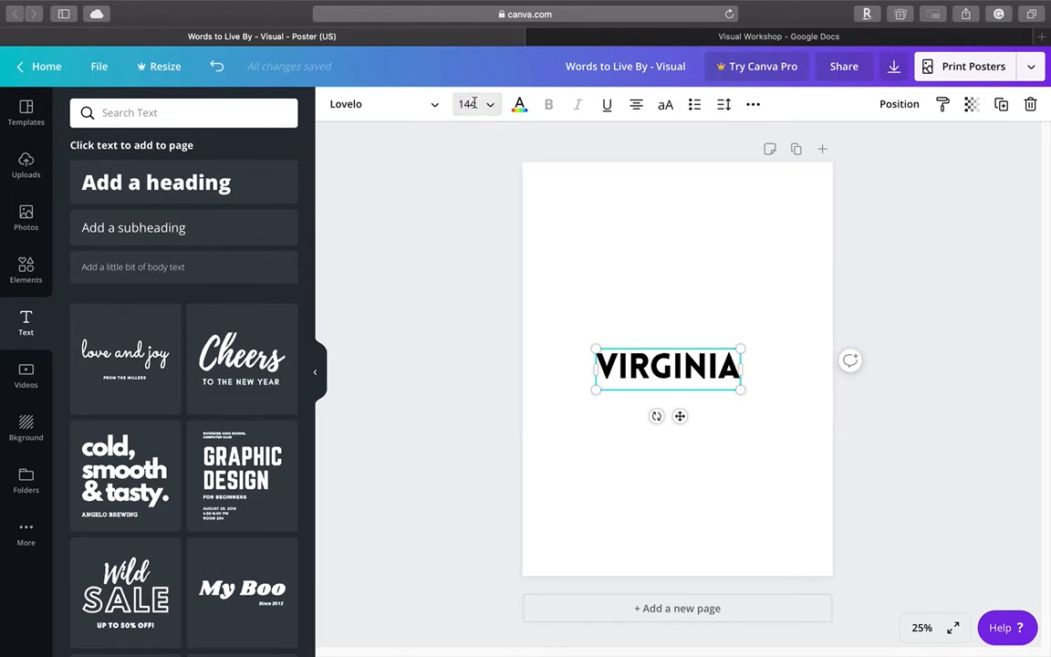
{"action": "left_click", "coordinate": [473, 104]}
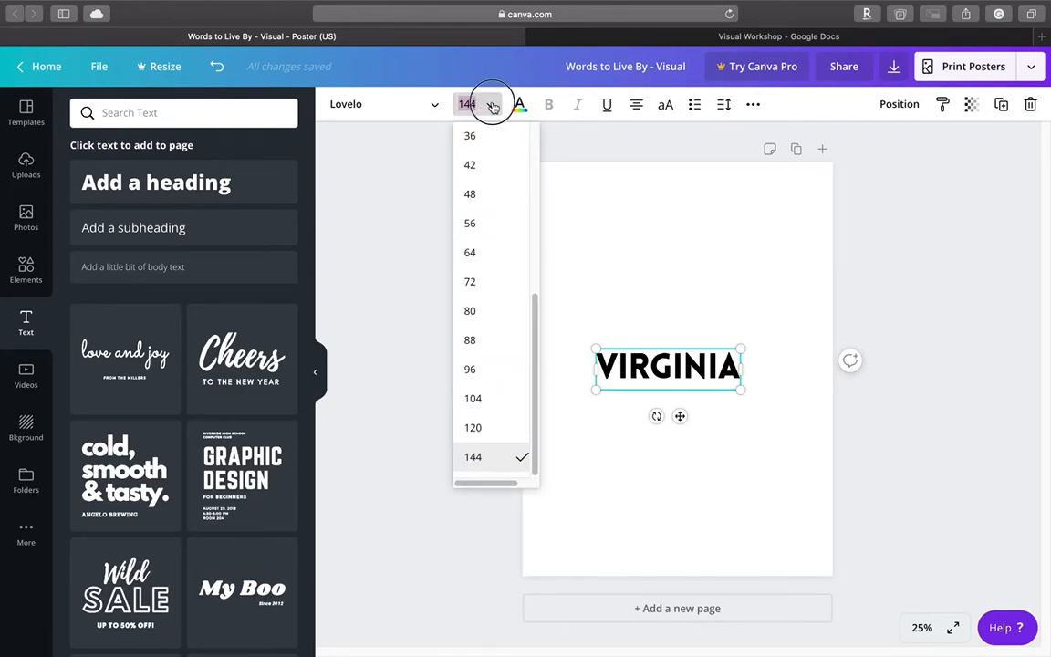
{"action": "left_click", "coordinate": [473, 104]}
{"action": "left_click", "coordinate": [472, 104]}
{"action": "type", "text": "200"}
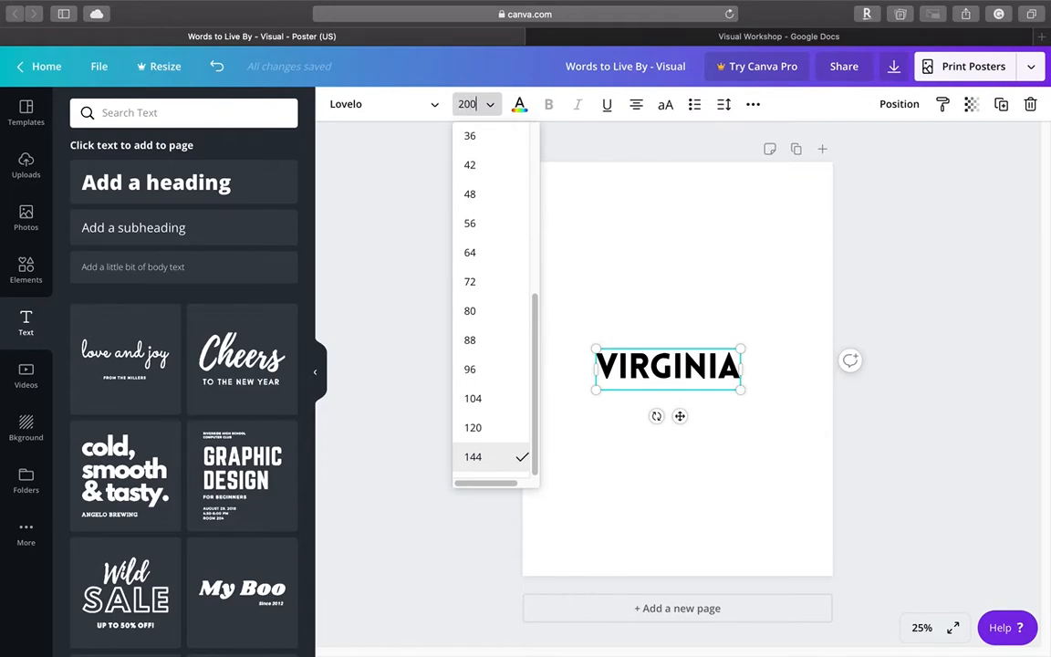
{"action": "key", "text": "Return"}
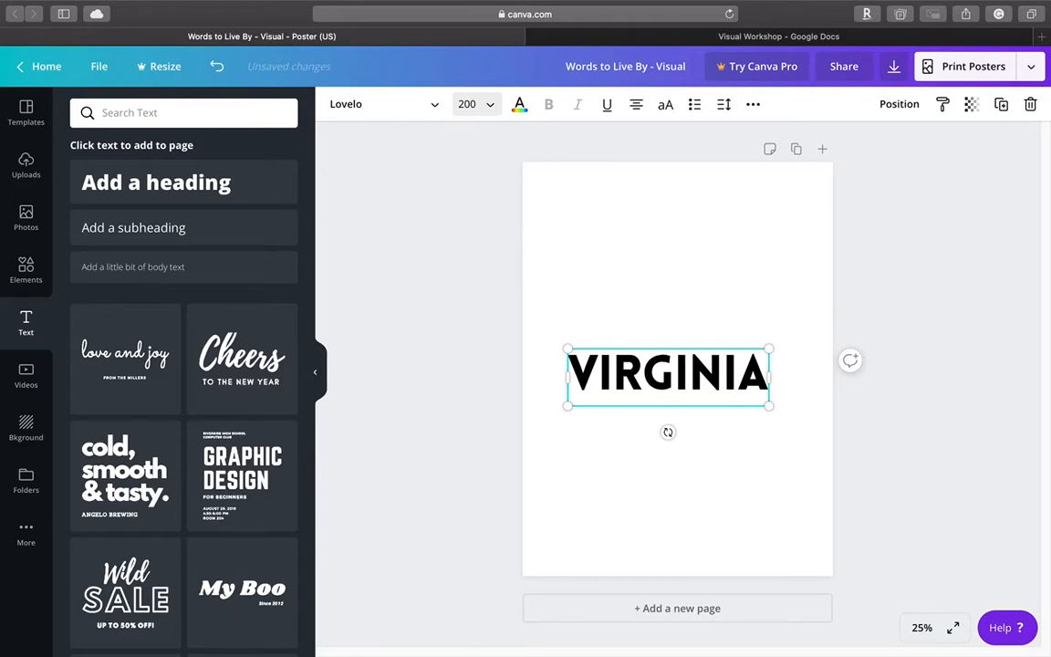
- Reduce the "Virginia" heading to font size 12
{"action": "left_click", "coordinate": [490, 107]}
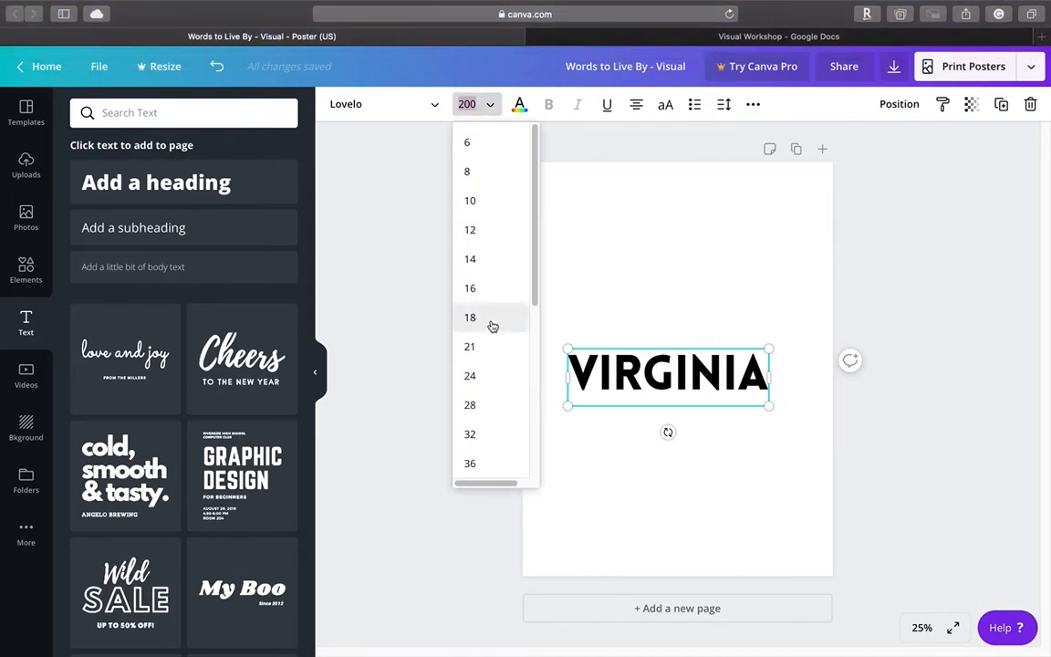
{"action": "scroll", "coordinate": [490, 326], "scroll_direction": "down", "scroll_amount": 3}
{"action": "scroll", "coordinate": [483, 274], "scroll_direction": "up", "scroll_amount": 3}
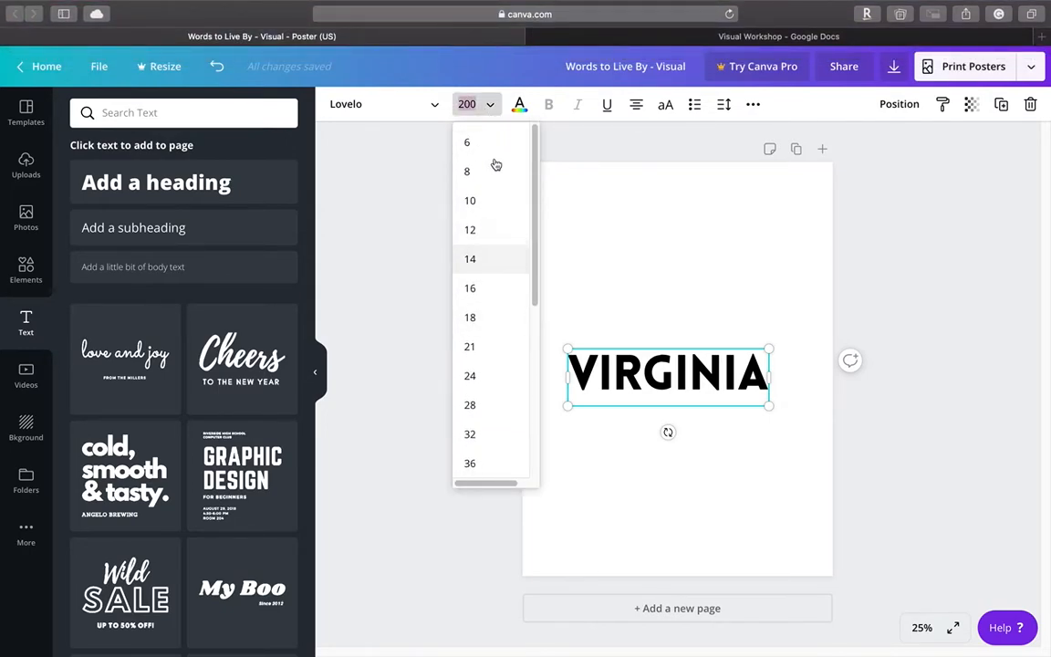
{"action": "left_click", "coordinate": [471, 104]}
{"action": "left_click", "coordinate": [471, 104]}
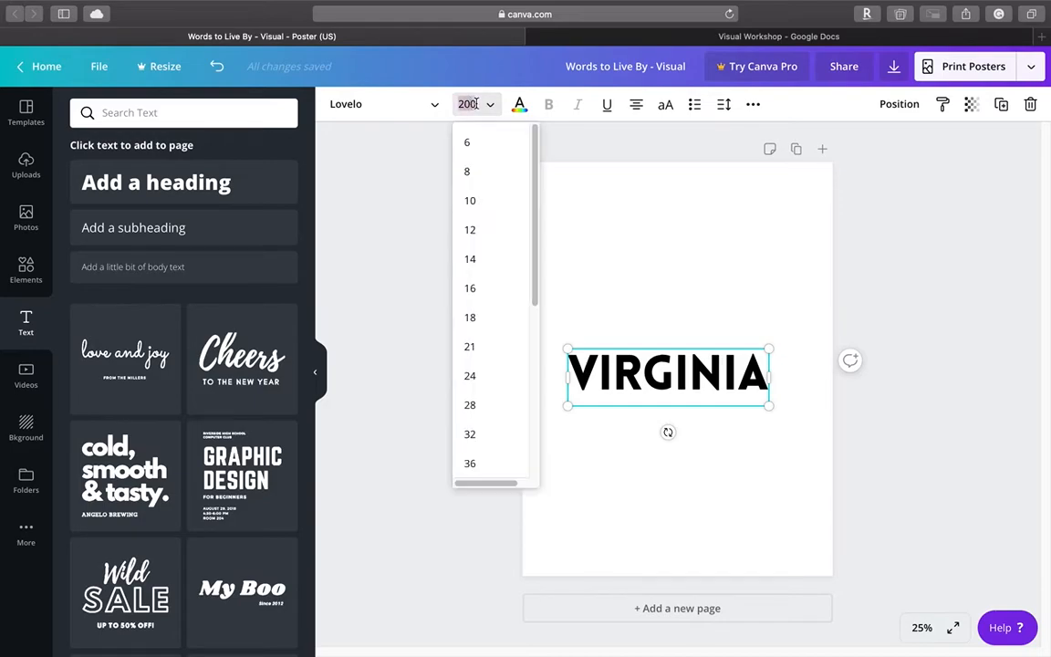
{"action": "type", "text": "12"}
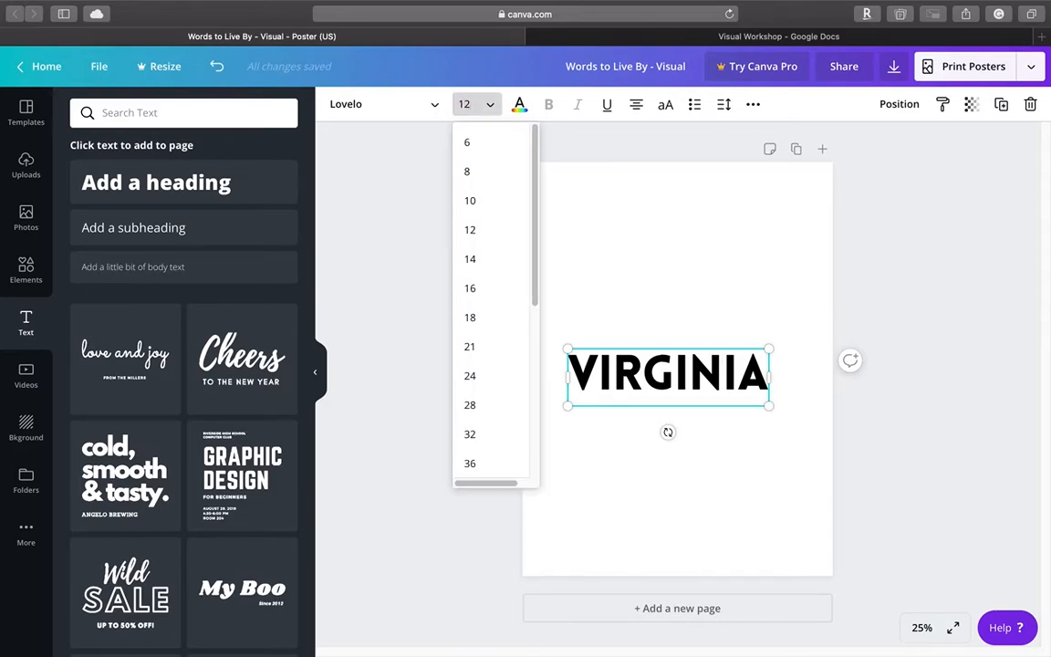
{"action": "key", "text": "Return"}
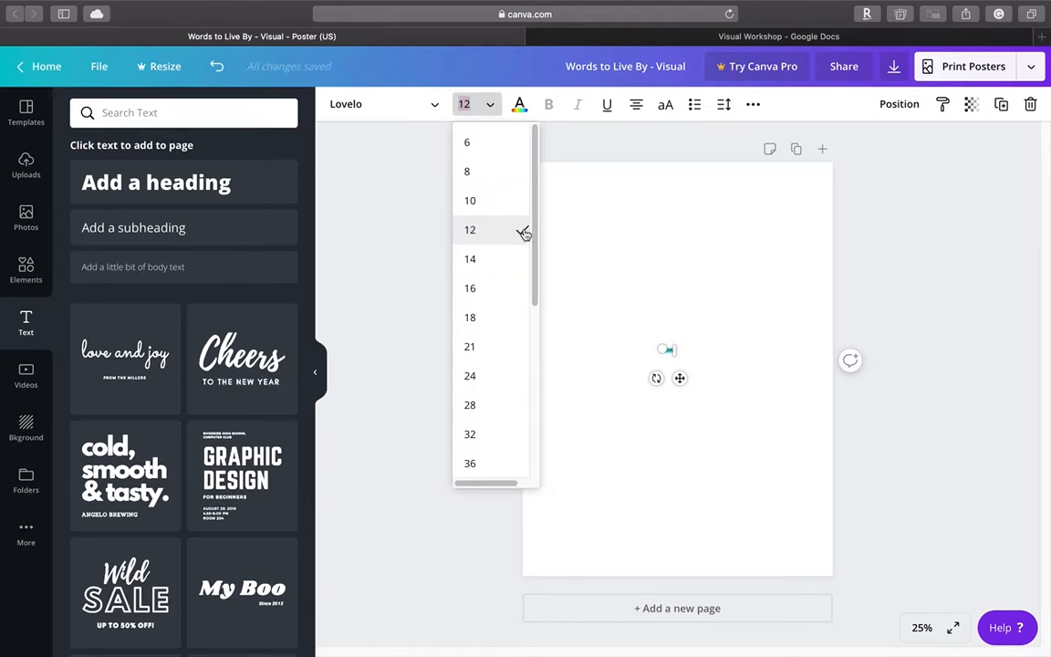
- Set the "Virginia" heading's font size to 56 and deselect it
{"action": "scroll", "coordinate": [494, 328], "scroll_direction": "down", "scroll_amount": 3}
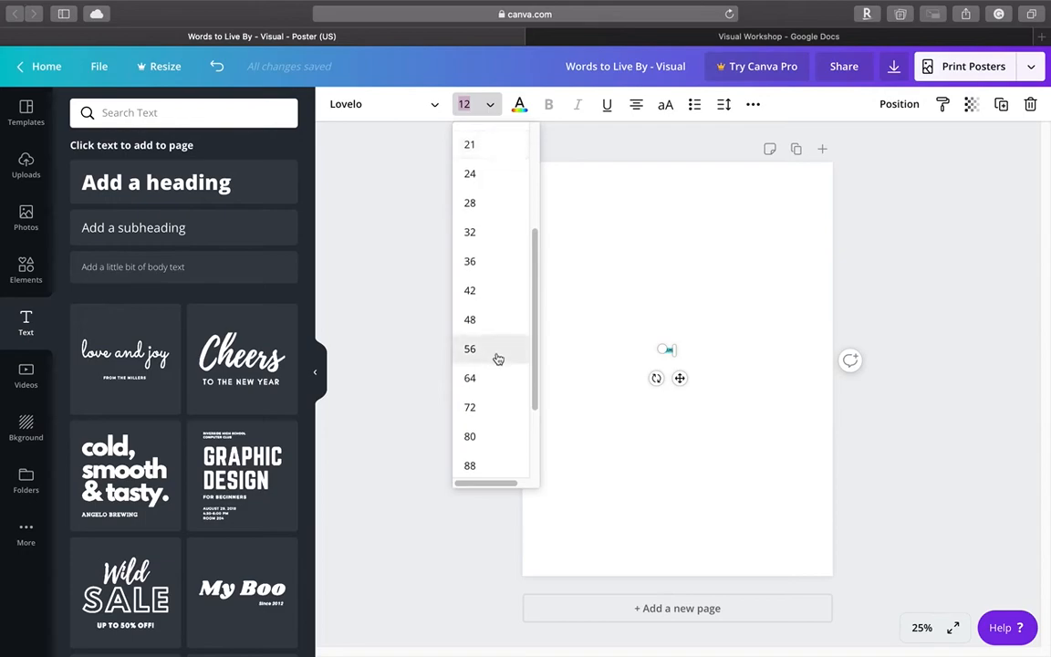
{"action": "left_click", "coordinate": [498, 357]}
{"action": "left_click", "coordinate": [568, 262]}
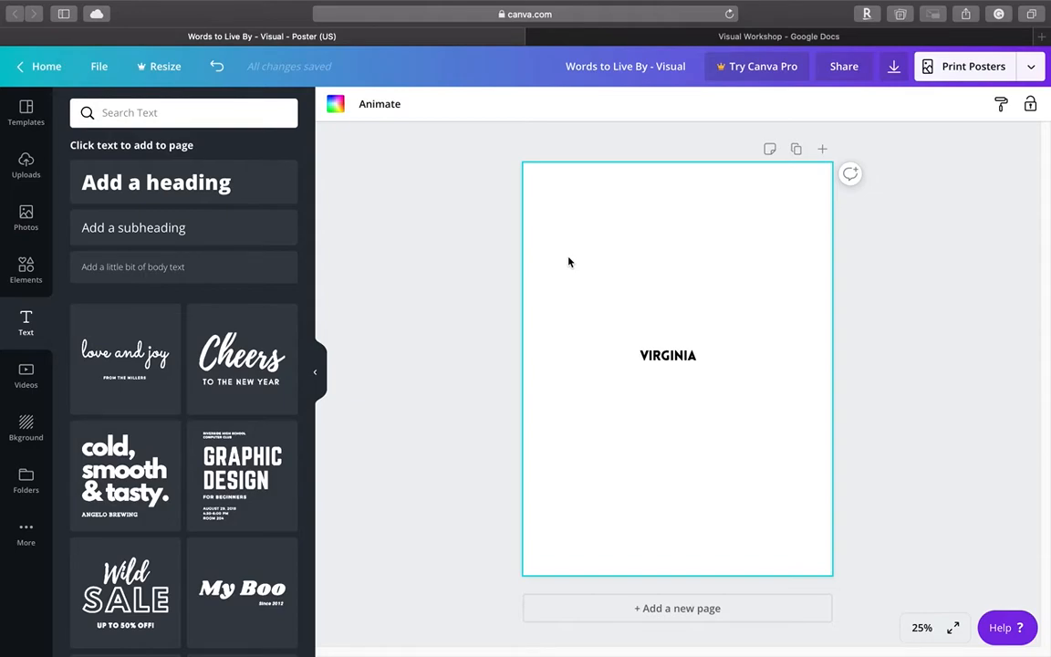
- Try purple and yellow from the default colors as the "Virginia" heading's text color
{"action": "left_click", "coordinate": [649, 354]}
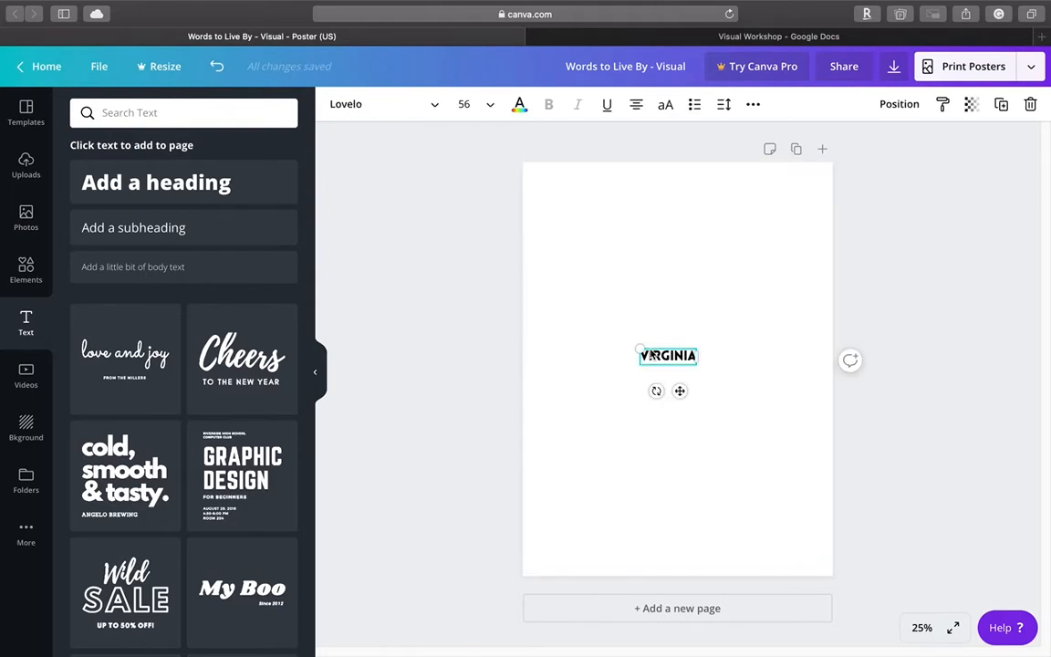
{"action": "left_click", "coordinate": [519, 108]}
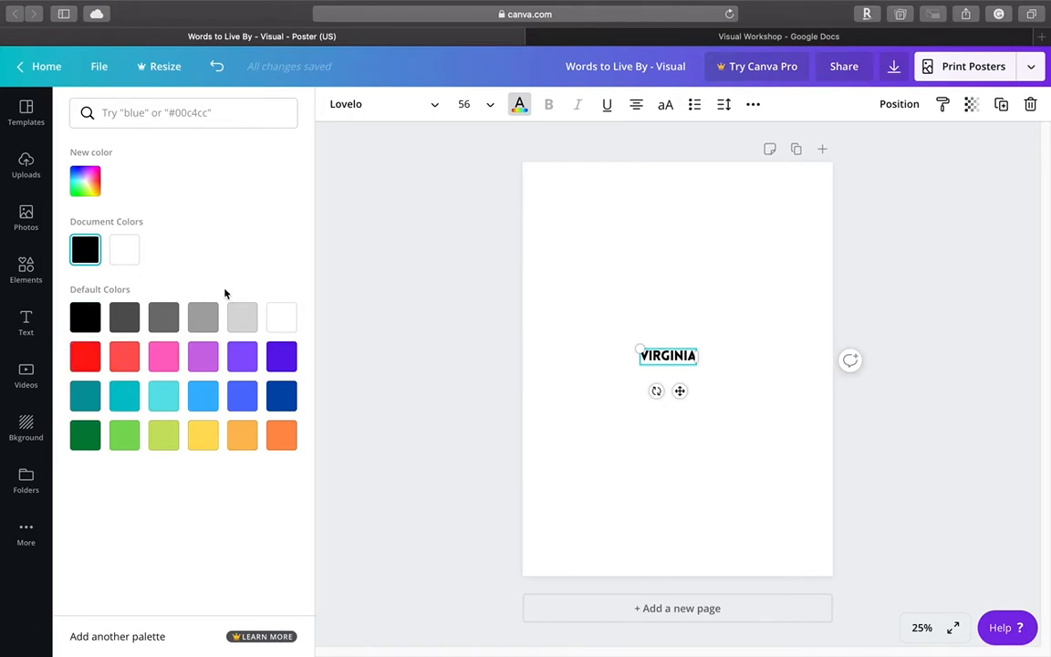
{"action": "left_click", "coordinate": [248, 367]}
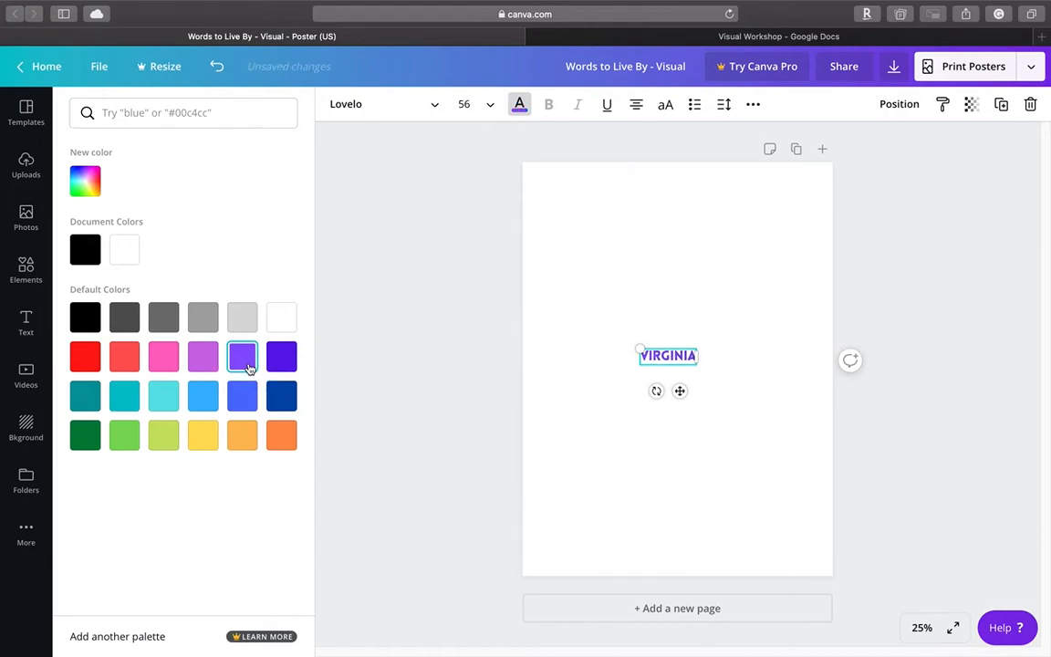
{"action": "left_click", "coordinate": [209, 446]}
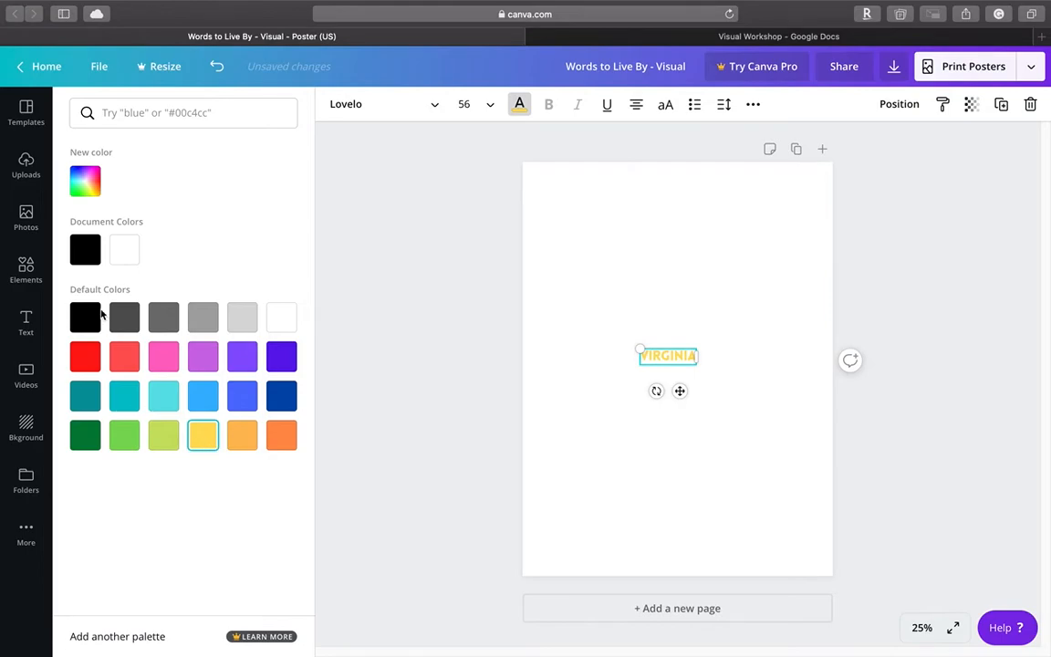
- Try red, teal, light green, turquoise and coral red from the default colors on the "Virginia" heading
{"action": "left_click", "coordinate": [85, 358]}
{"action": "left_click", "coordinate": [83, 396]}
{"action": "left_click", "coordinate": [122, 434]}
{"action": "left_click", "coordinate": [128, 399]}
{"action": "left_click", "coordinate": [125, 356]}
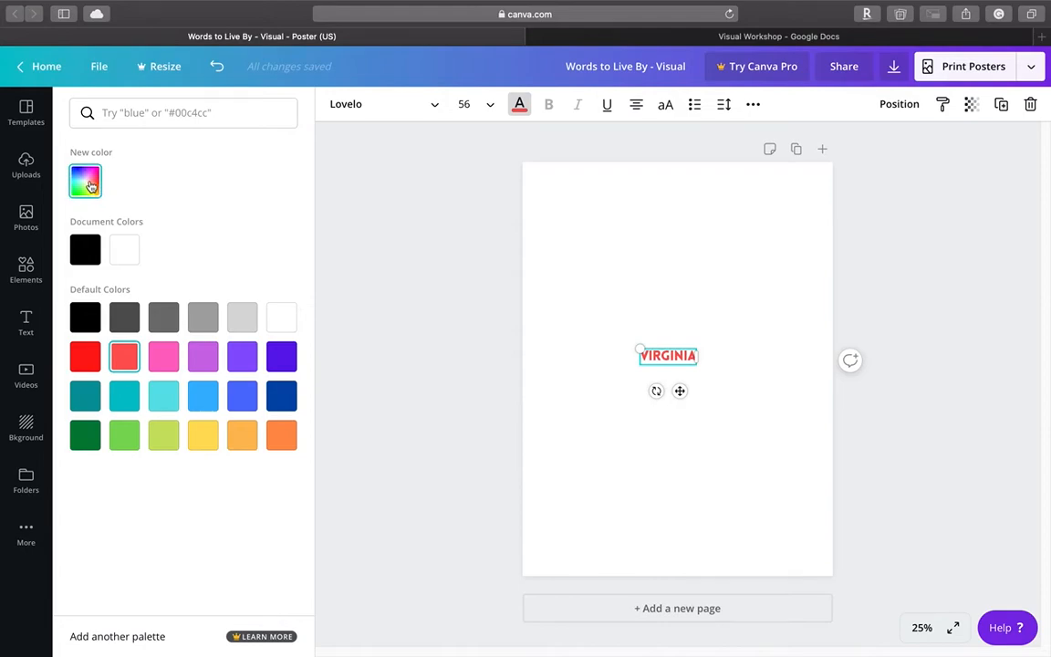
- Mix a new dark purple text color, #59346d, for the "Virginia" heading and deselect it
{"action": "left_click", "coordinate": [89, 185]}
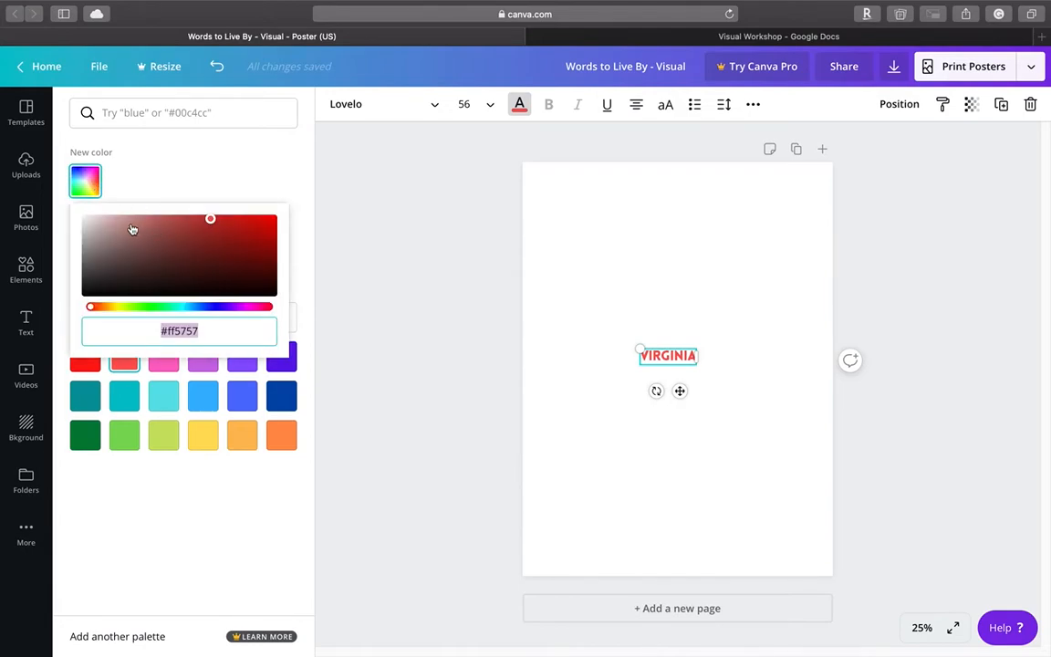
{"action": "left_click_drag", "start_coordinate": [94, 311], "coordinate": [215, 311]}
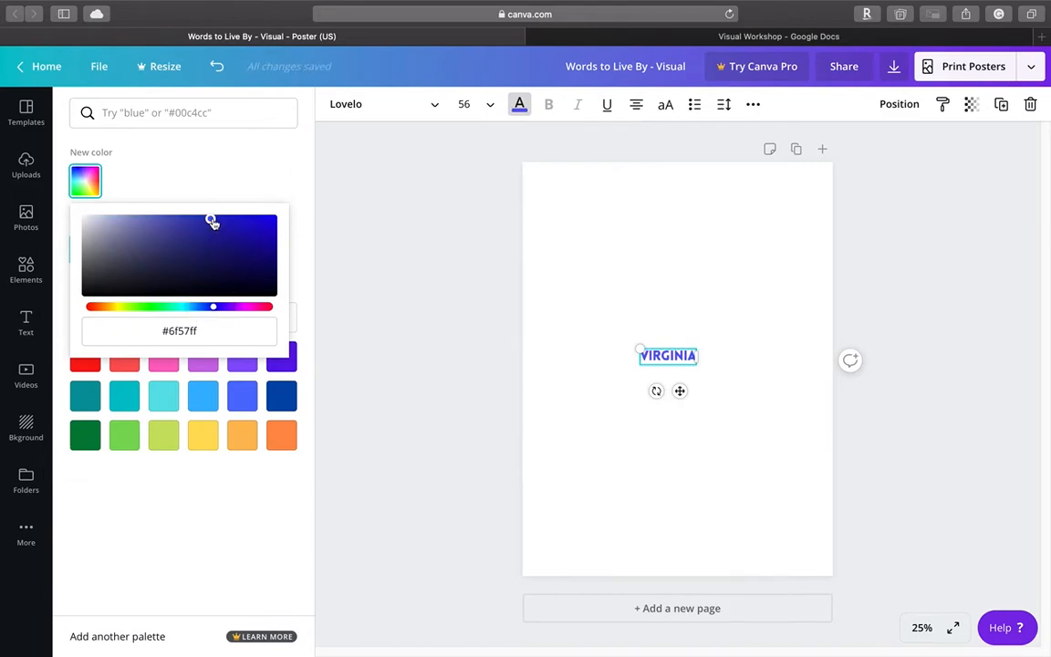
{"action": "left_click_drag", "start_coordinate": [210, 222], "coordinate": [190, 226]}
{"action": "left_click_drag", "start_coordinate": [185, 310], "coordinate": [229, 308]}
{"action": "left_click", "coordinate": [169, 254]}
{"action": "left_click", "coordinate": [129, 253]}
{"action": "left_click", "coordinate": [185, 266]}
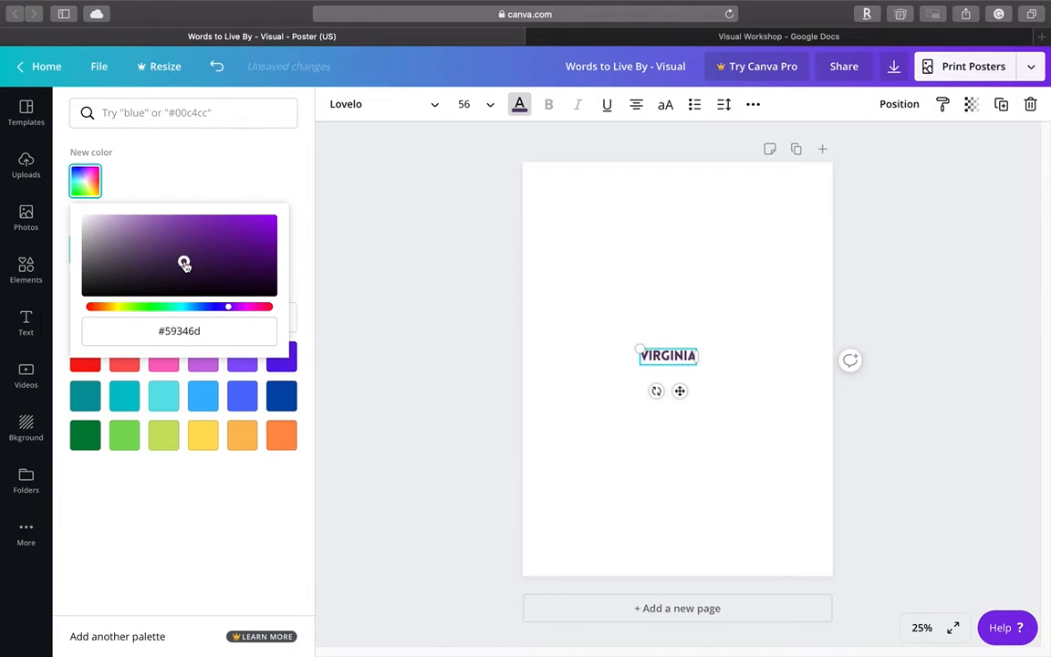
{"action": "left_click", "coordinate": [209, 189]}
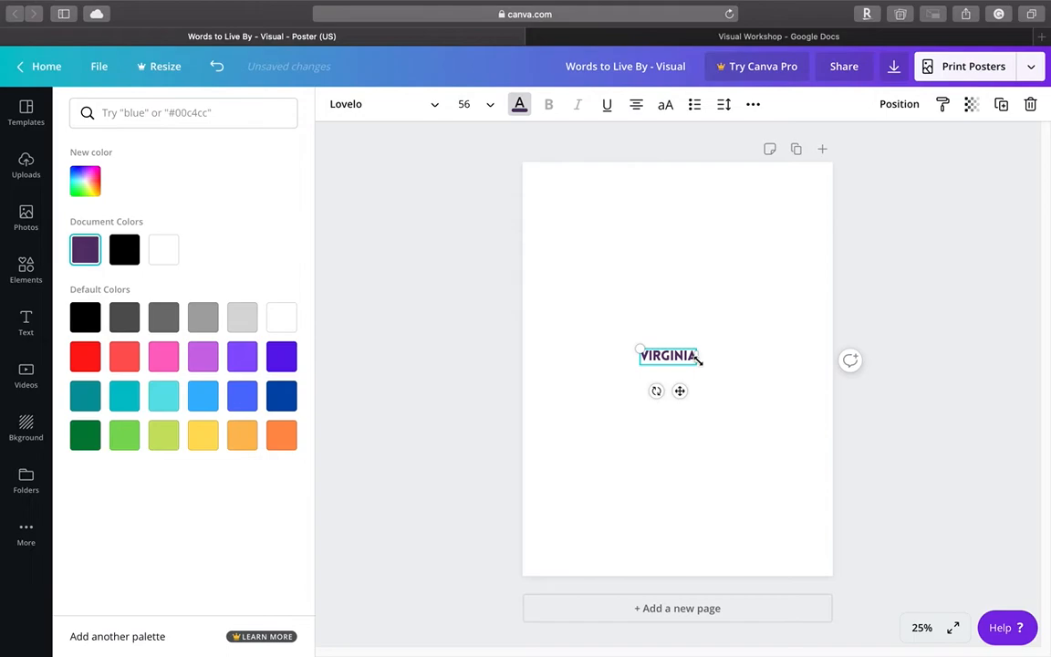
{"action": "left_click", "coordinate": [436, 329]}
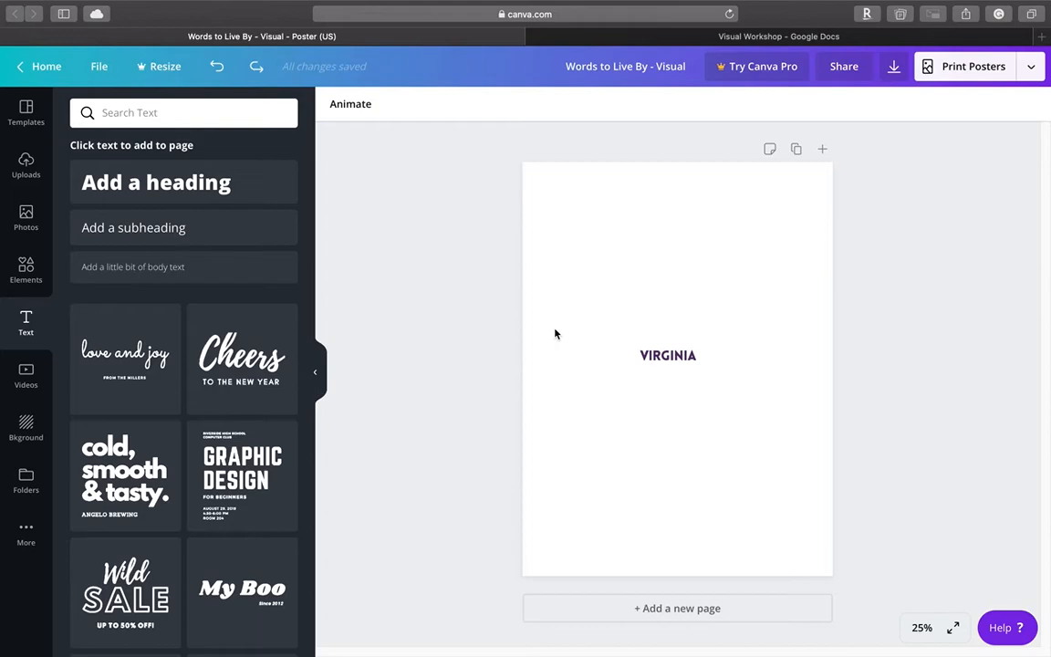
- Try underlining the "Virginia" heading, then remove the underline
{"action": "left_click", "coordinate": [665, 355]}
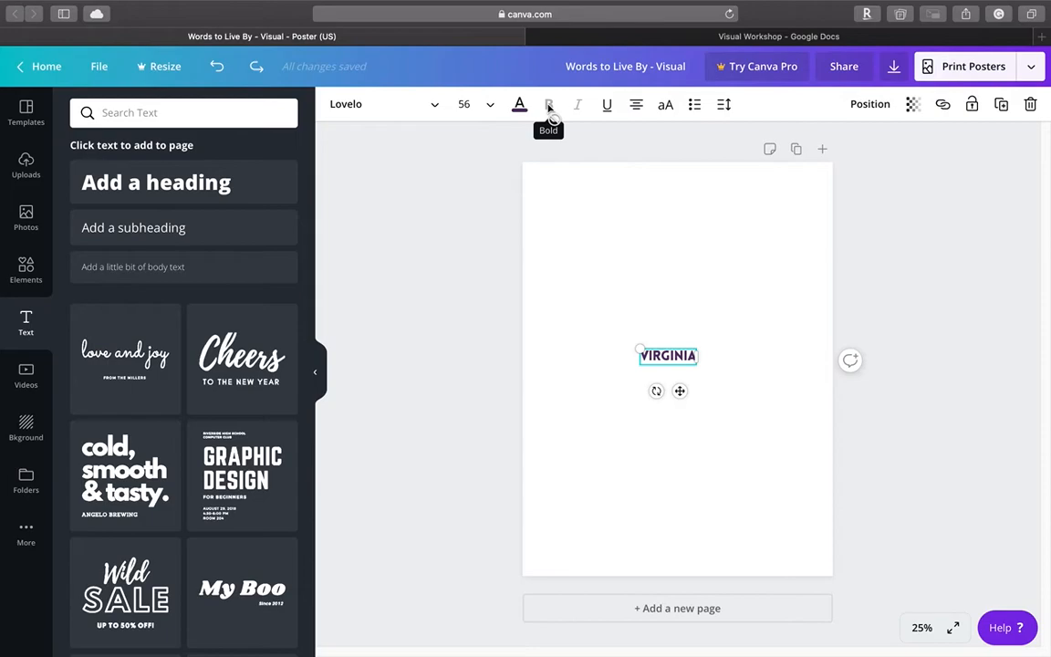
{"action": "left_click", "coordinate": [608, 107]}
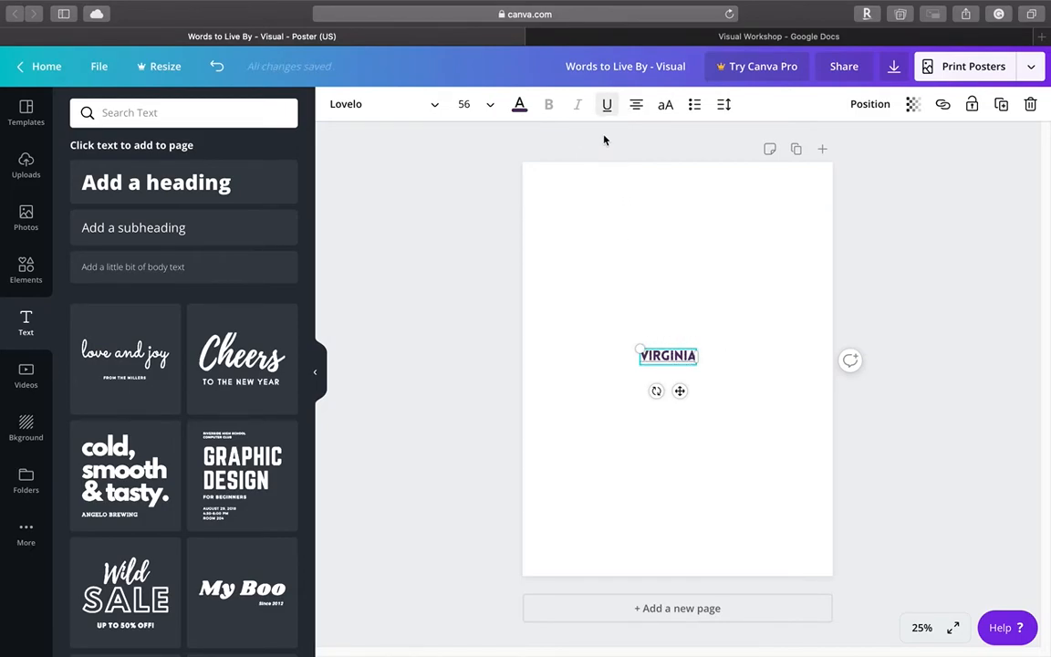
{"action": "left_click", "coordinate": [604, 107]}
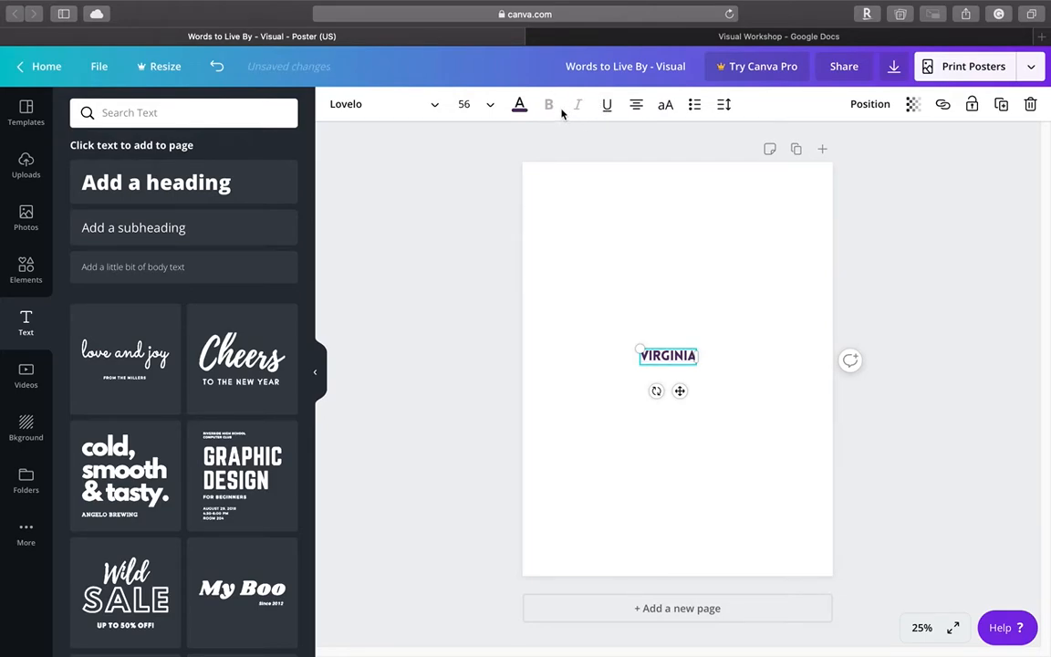
- Change the "Virginia" heading's font to Montserrat from the recently used fonts
{"action": "left_click", "coordinate": [427, 109]}
{"action": "scroll", "coordinate": [203, 321], "scroll_direction": "up", "scroll_amount": 20}
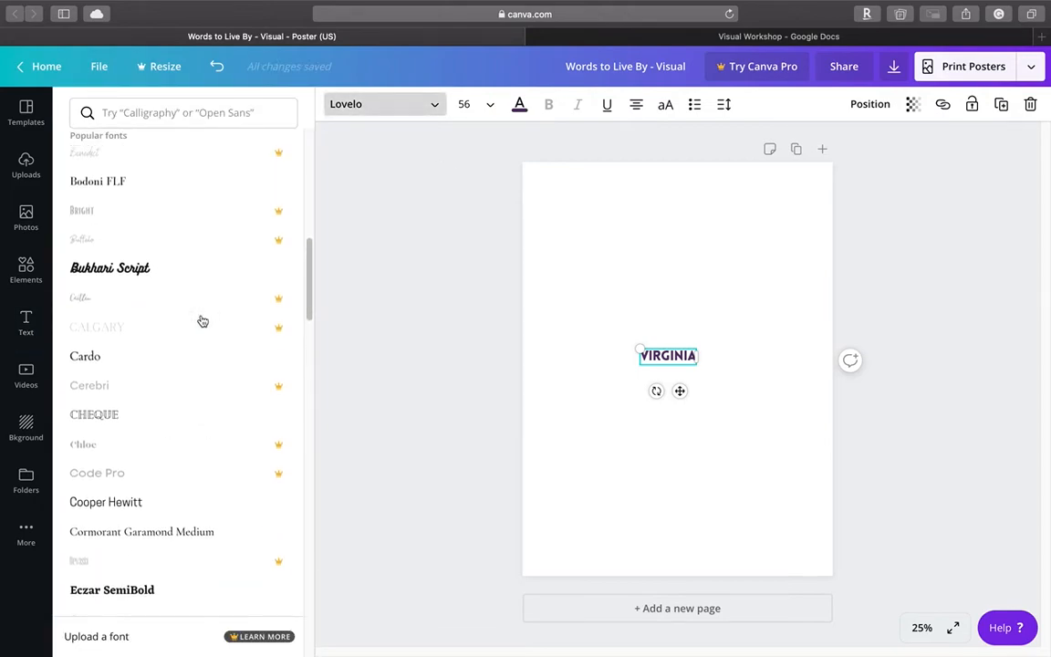
{"action": "scroll", "coordinate": [202, 321], "scroll_direction": "up", "scroll_amount": 10}
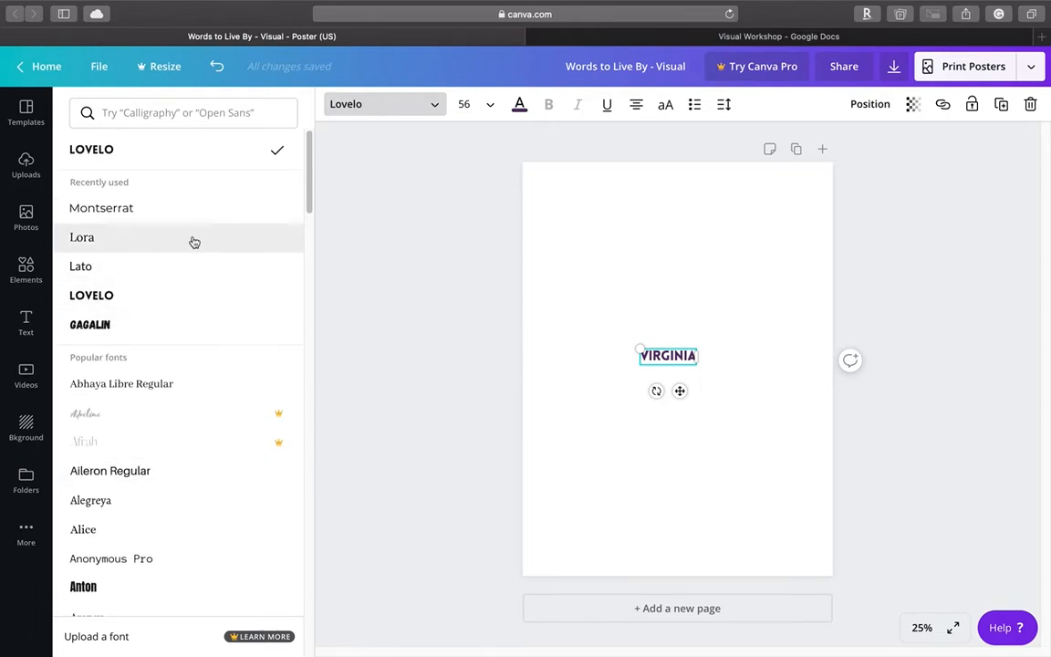
{"action": "left_click", "coordinate": [204, 208]}
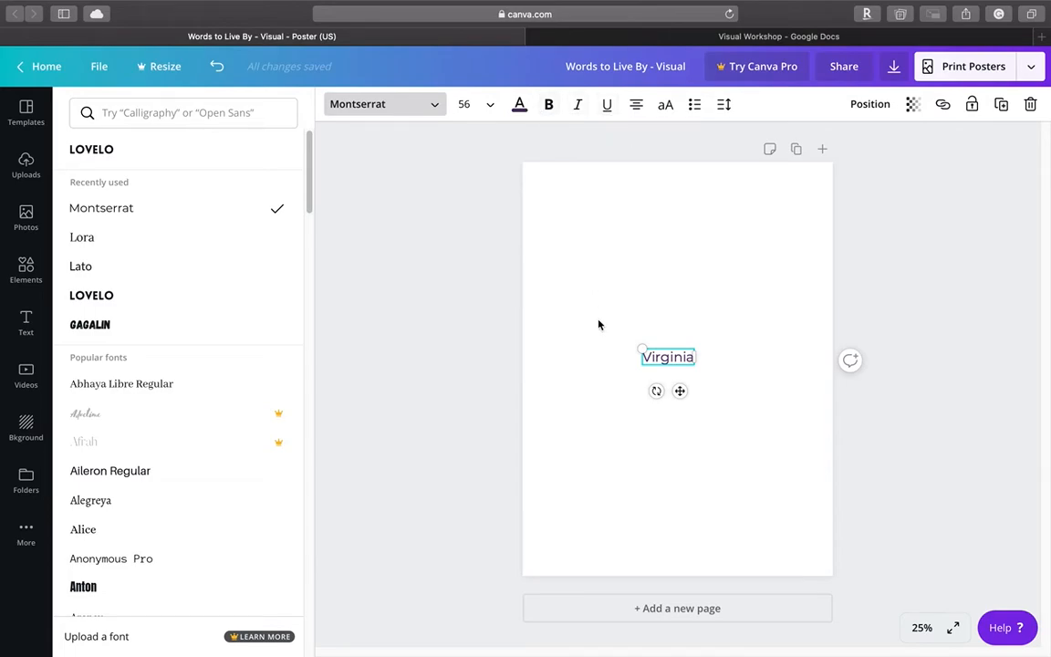
- Set the "Virginia" heading's font size to 144 and nudge the heading slightly up the page
{"action": "left_click", "coordinate": [489, 106]}
{"action": "scroll", "coordinate": [468, 333], "scroll_direction": "down", "scroll_amount": 3}
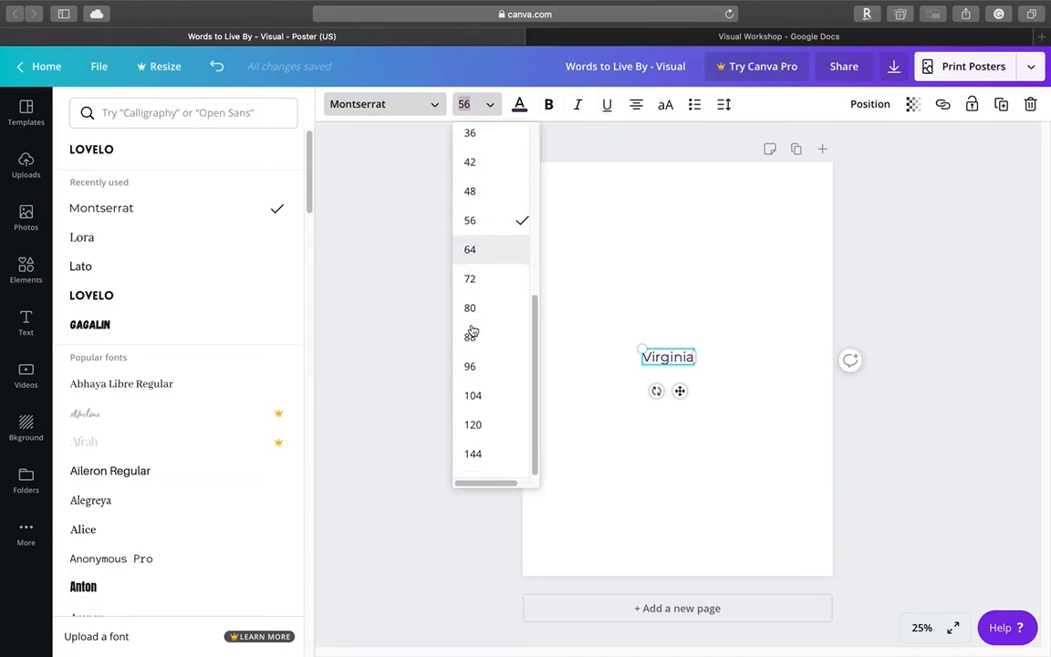
{"action": "left_click", "coordinate": [504, 467]}
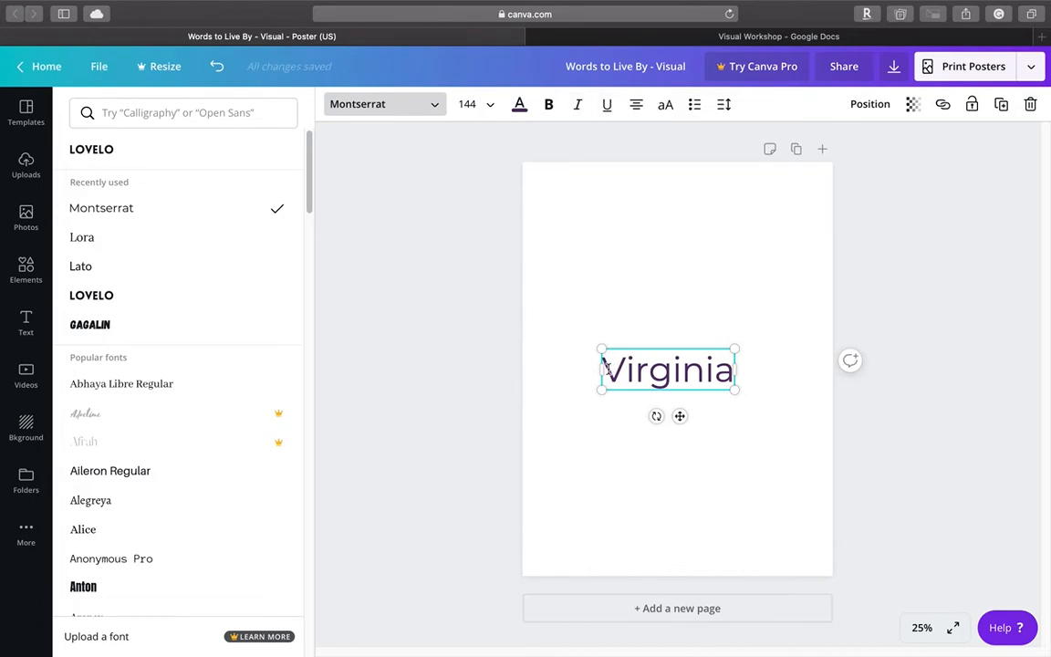
{"action": "left_click_drag", "start_coordinate": [606, 369], "coordinate": [639, 374]}
{"action": "left_click_drag", "start_coordinate": [765, 367], "coordinate": [733, 357]}
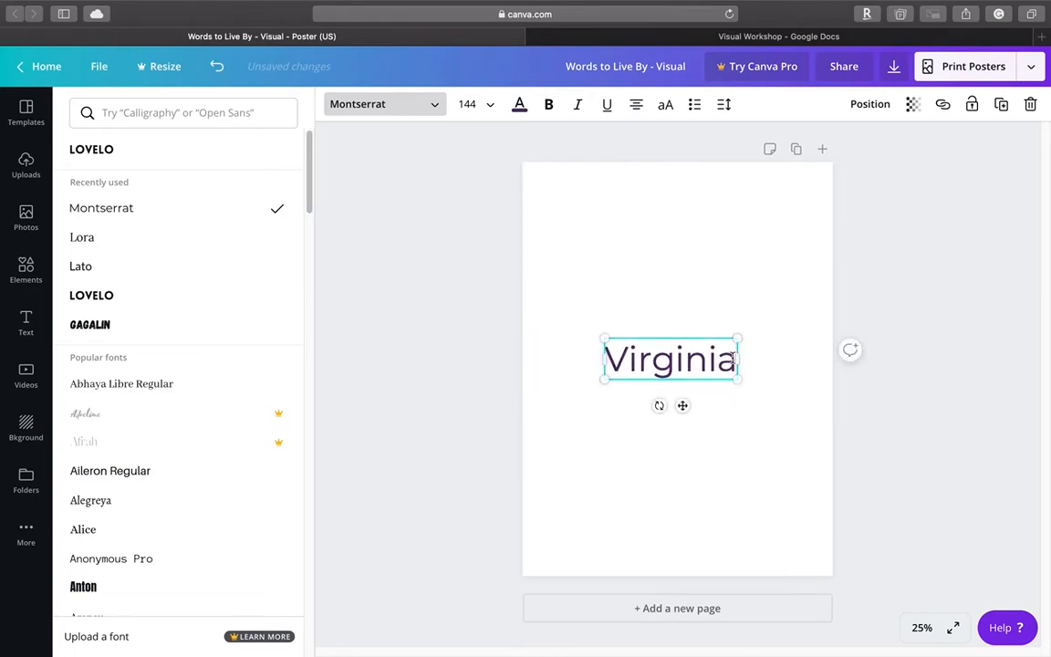
- Try bold, italic and underline one at a time on the whole "Virginia" text, removing each style again
{"action": "left_click_drag", "start_coordinate": [638, 357], "coordinate": [741, 359]}
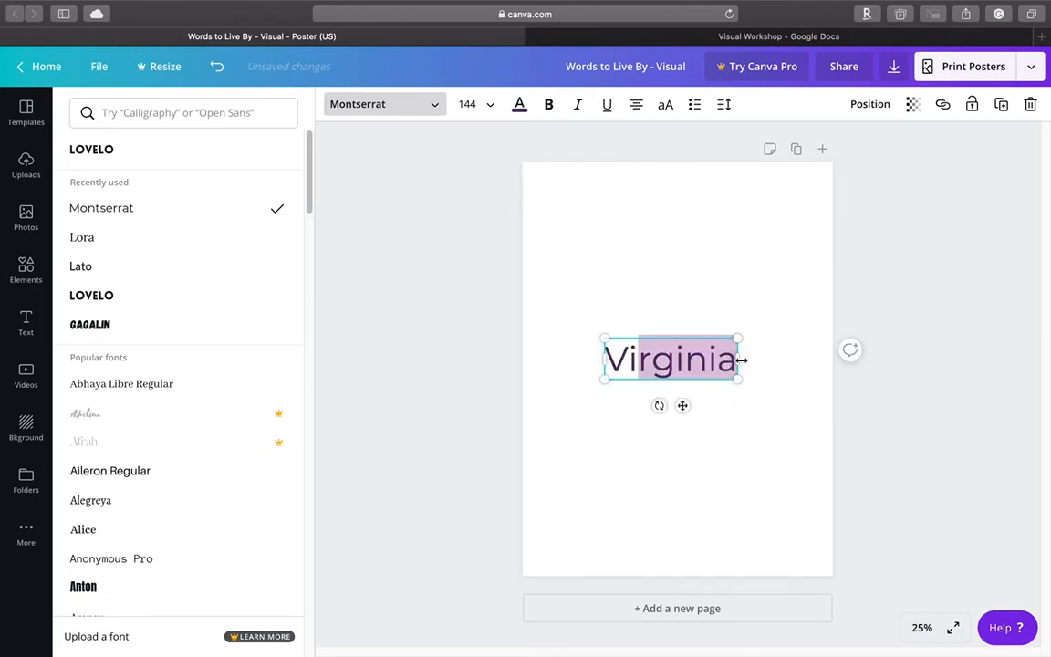
{"action": "left_click", "coordinate": [605, 358]}
{"action": "left_click_drag", "start_coordinate": [606, 359], "coordinate": [727, 362]}
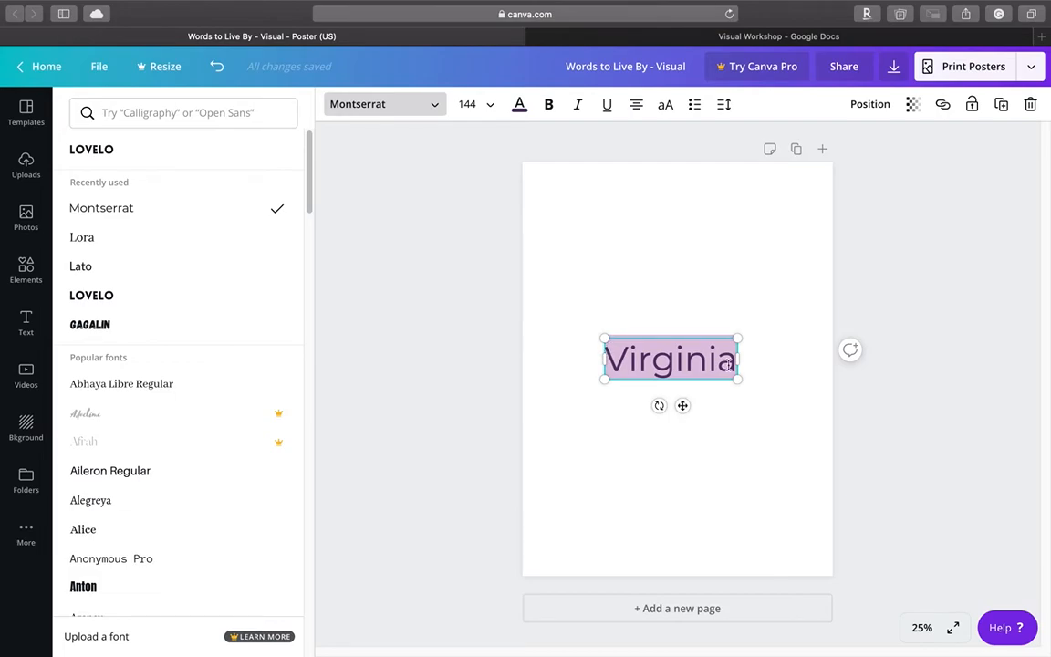
{"action": "left_click", "coordinate": [551, 106]}
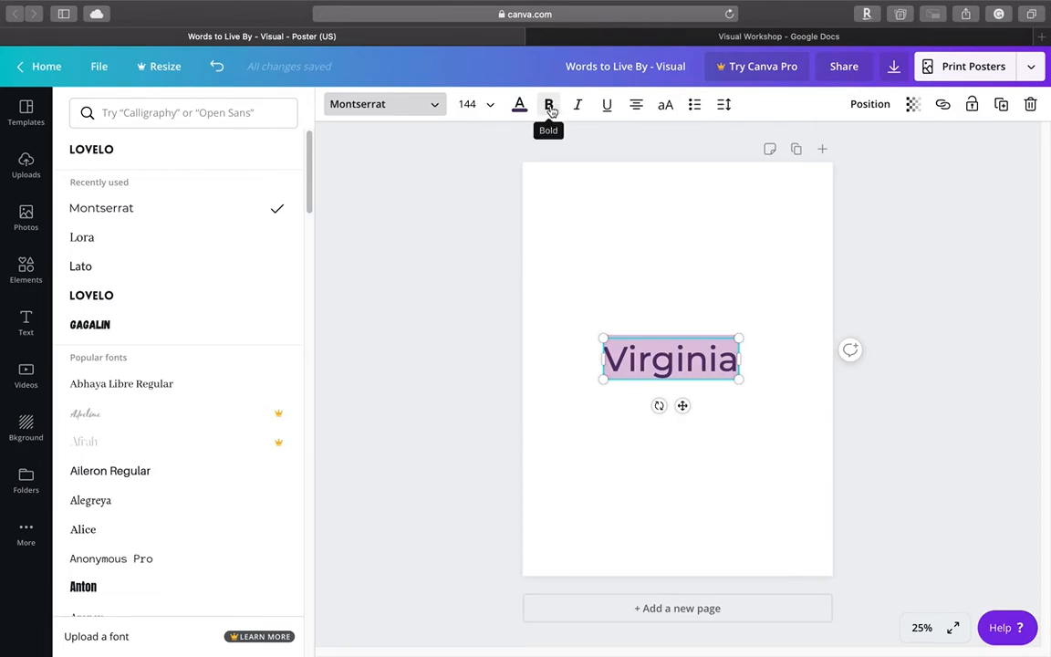
{"action": "left_click", "coordinate": [549, 106]}
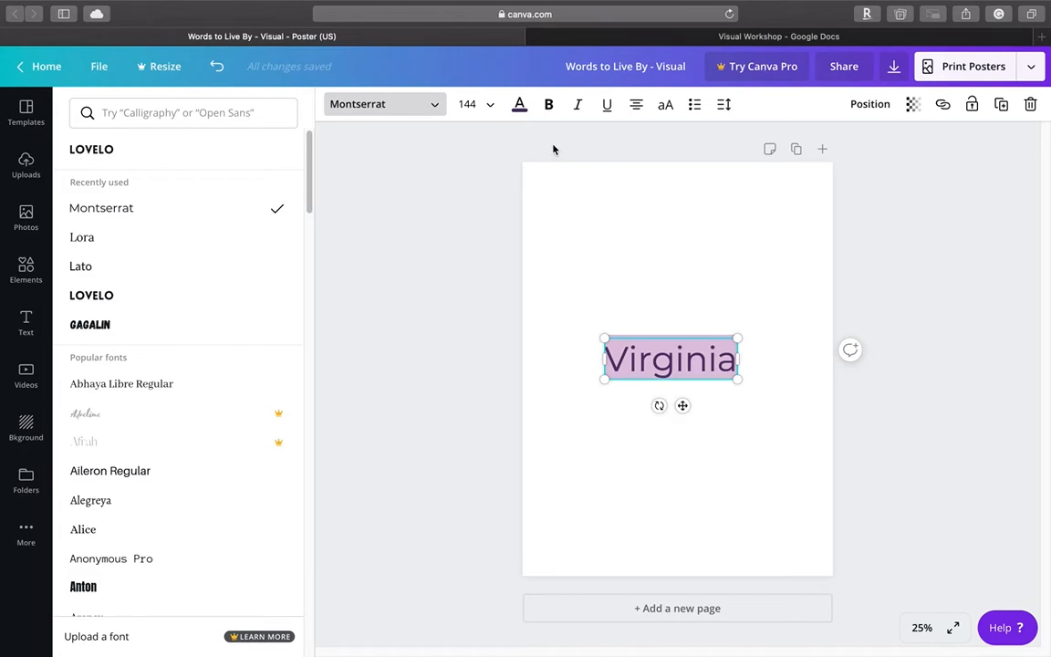
{"action": "left_click", "coordinate": [549, 106]}
{"action": "left_click", "coordinate": [581, 106]}
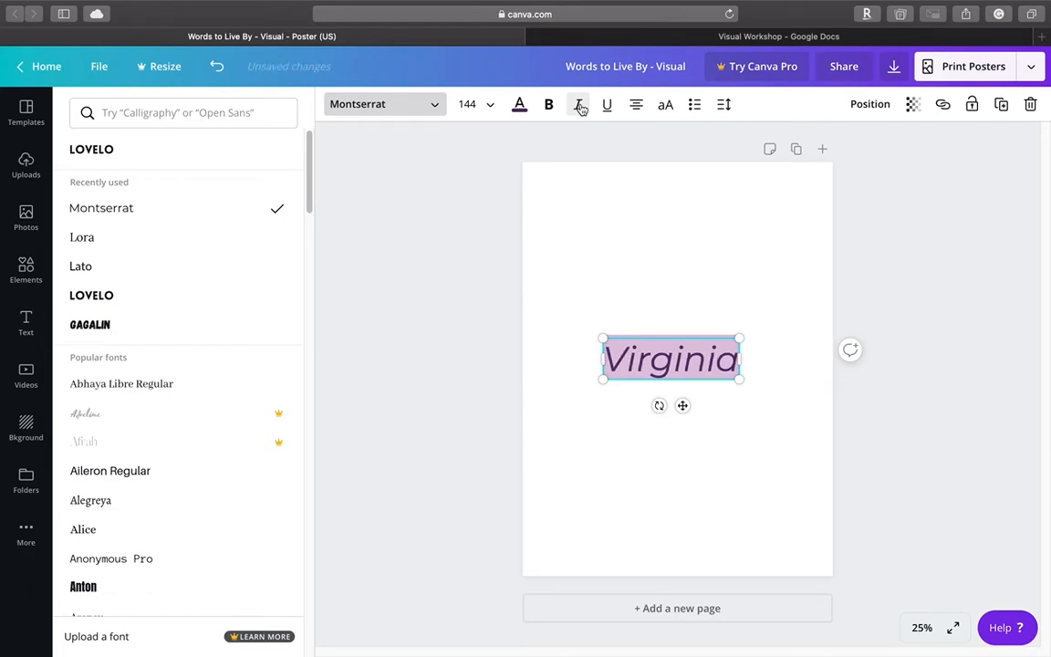
{"action": "left_click", "coordinate": [580, 107]}
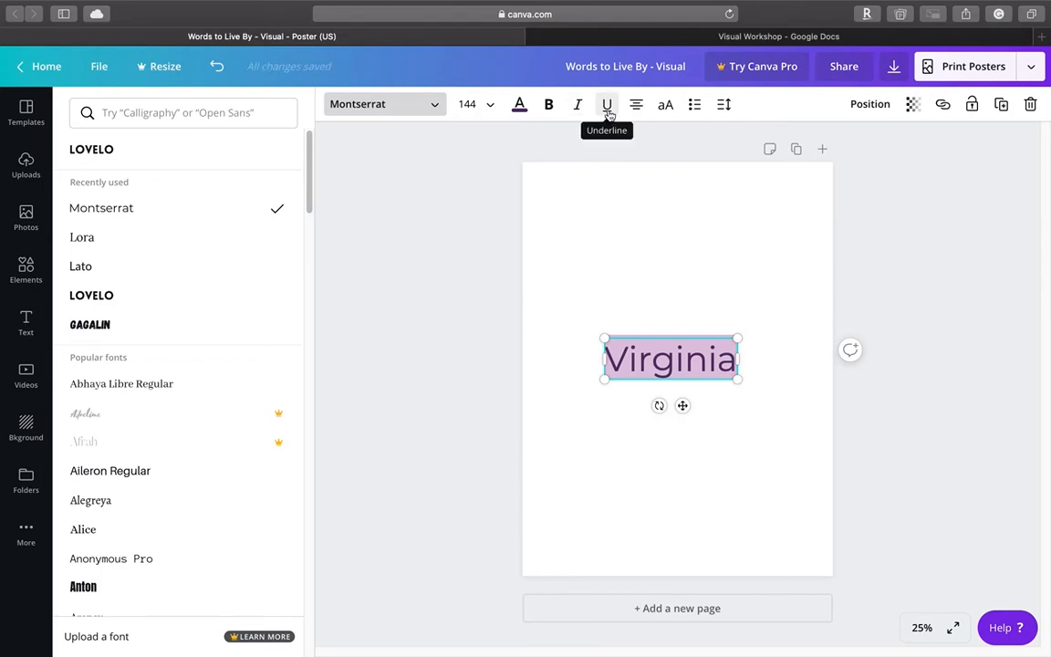
{"action": "left_click", "coordinate": [608, 107]}
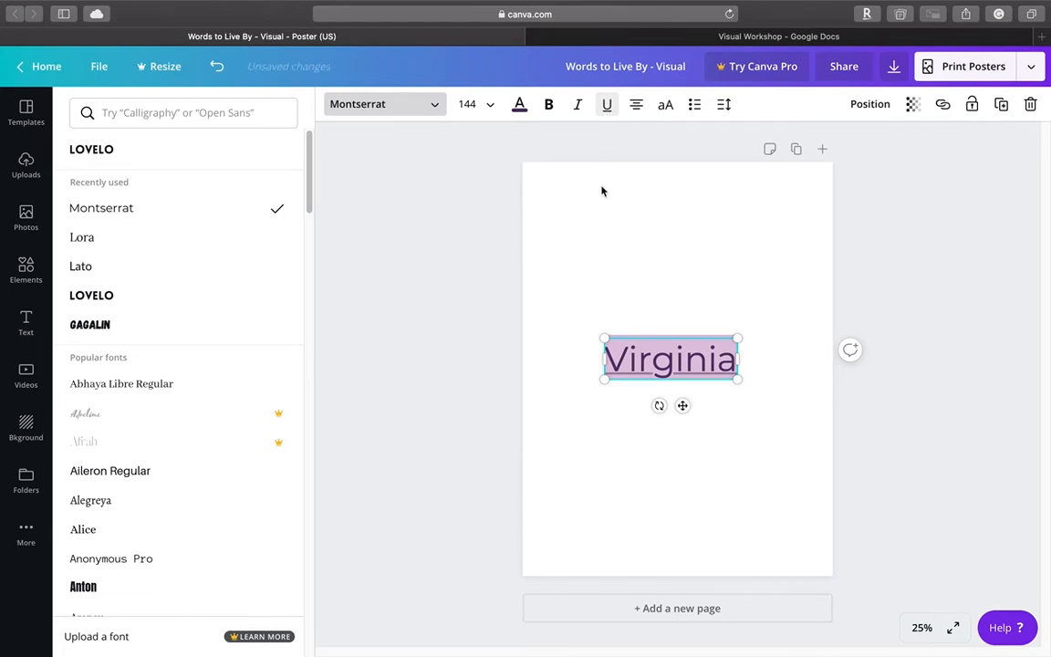
{"action": "left_click", "coordinate": [608, 108]}
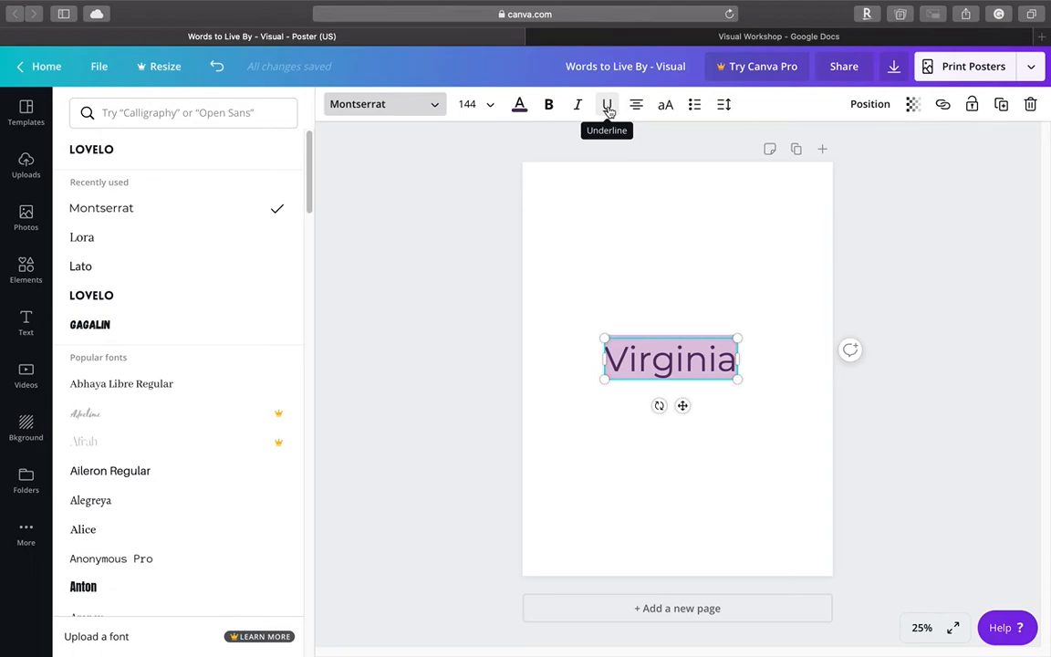
- Apply bold, italic and underline together to the "Virginia" heading and deselect it
{"action": "left_click", "coordinate": [549, 107]}
{"action": "left_click", "coordinate": [577, 107]}
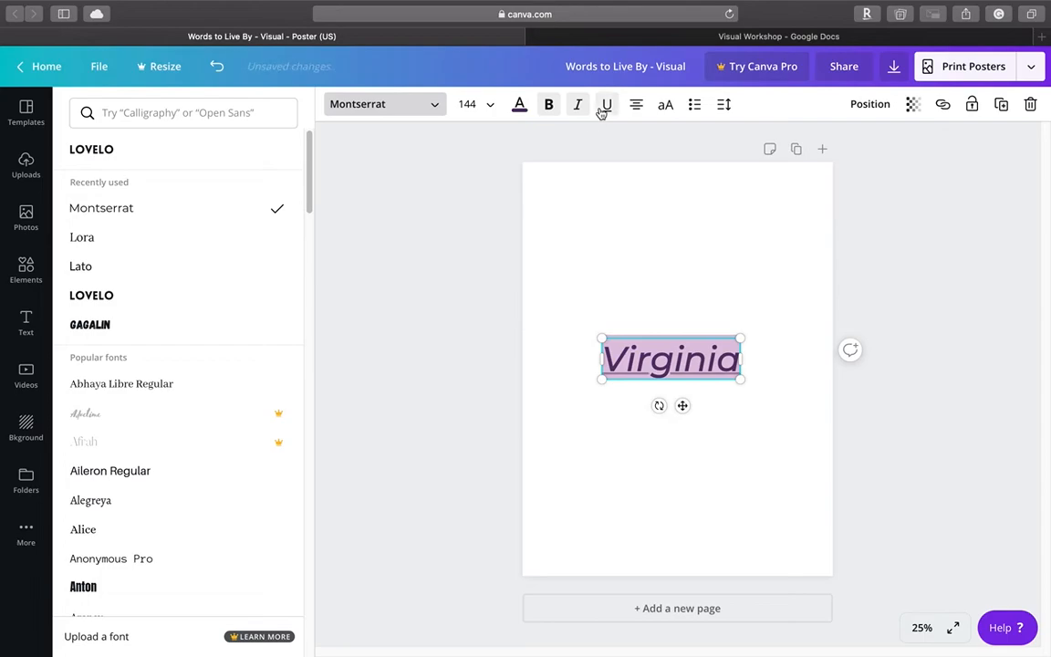
{"action": "key", "text": "Escape"}
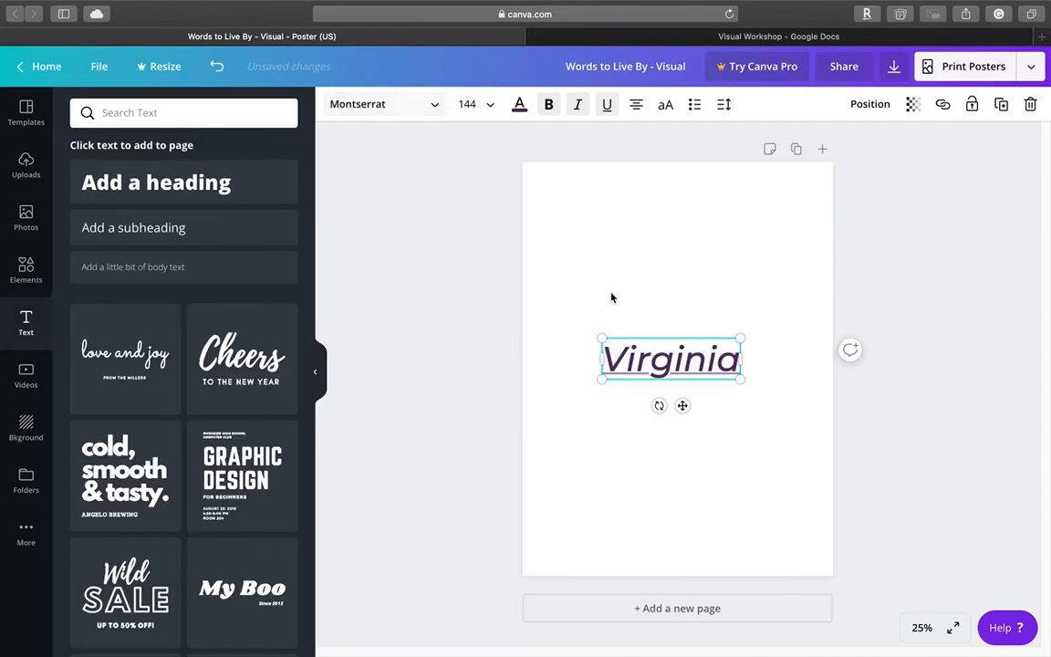
{"action": "left_click", "coordinate": [610, 428]}
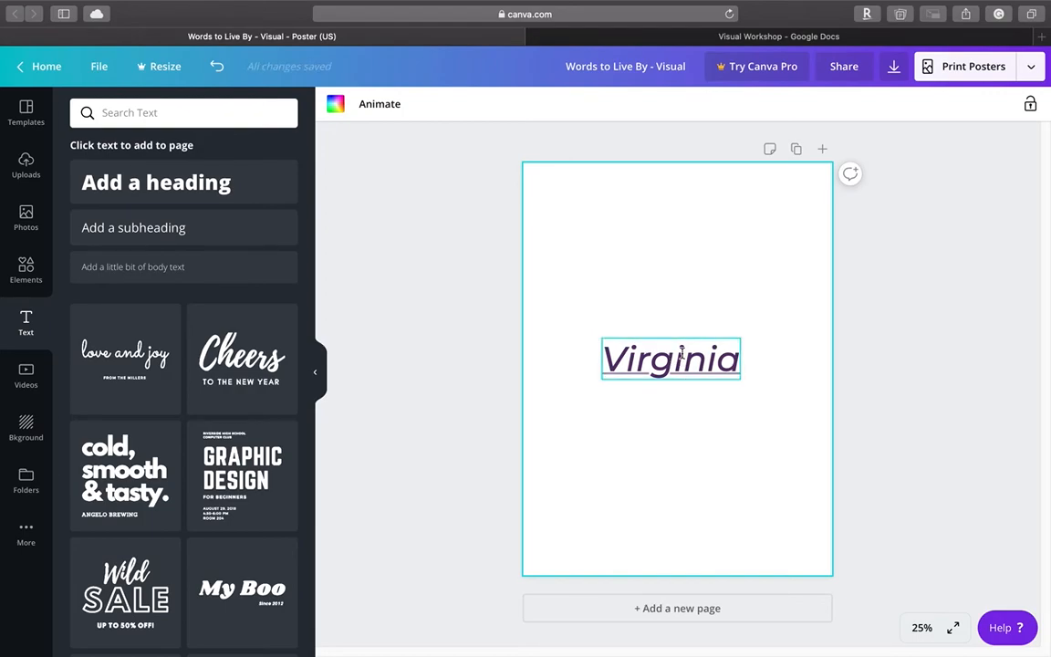
- Remove the bold, italic and underline styles from the "Virginia" heading
{"action": "left_click", "coordinate": [679, 353]}
{"action": "left_click", "coordinate": [550, 107]}
{"action": "left_click", "coordinate": [589, 227]}
{"action": "left_click", "coordinate": [671, 358]}
{"action": "left_click", "coordinate": [579, 105]}
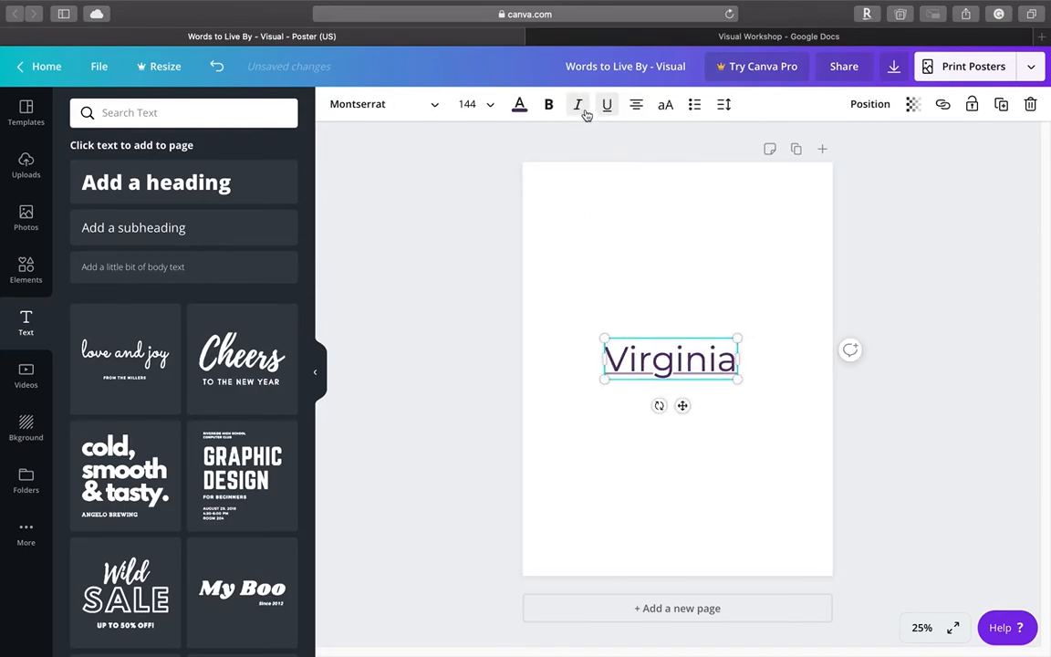
{"action": "left_click", "coordinate": [641, 274]}
{"action": "left_click", "coordinate": [645, 357]}
{"action": "left_click", "coordinate": [607, 104]}
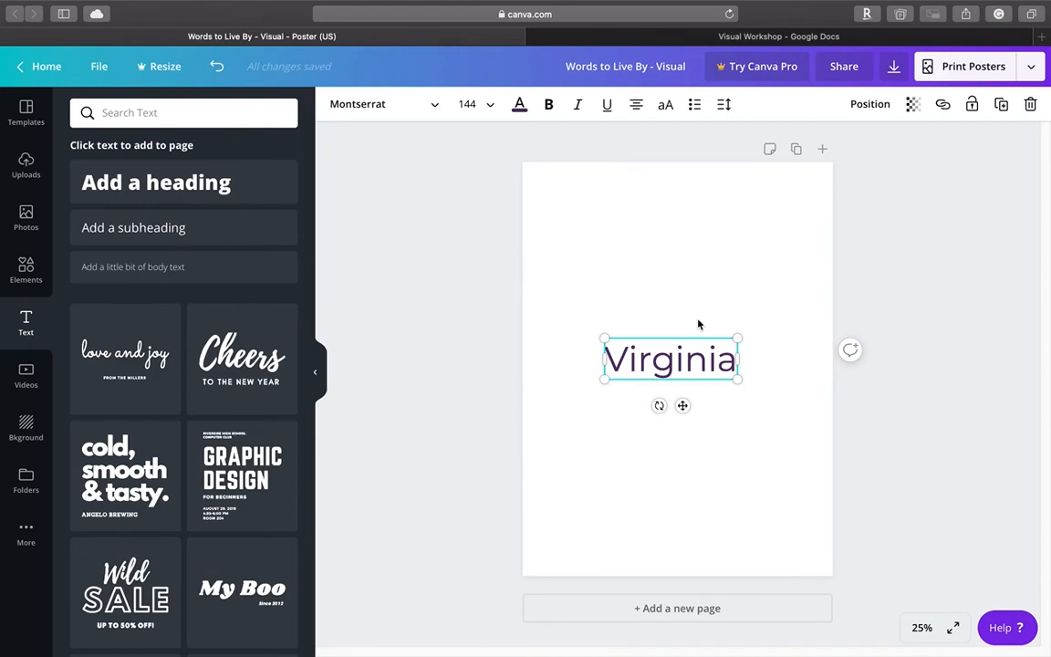
- Move the "Virginia" heading toward the page's left edge and widen its text box across most of the page
{"action": "left_click_drag", "start_coordinate": [591, 357], "coordinate": [549, 353]}
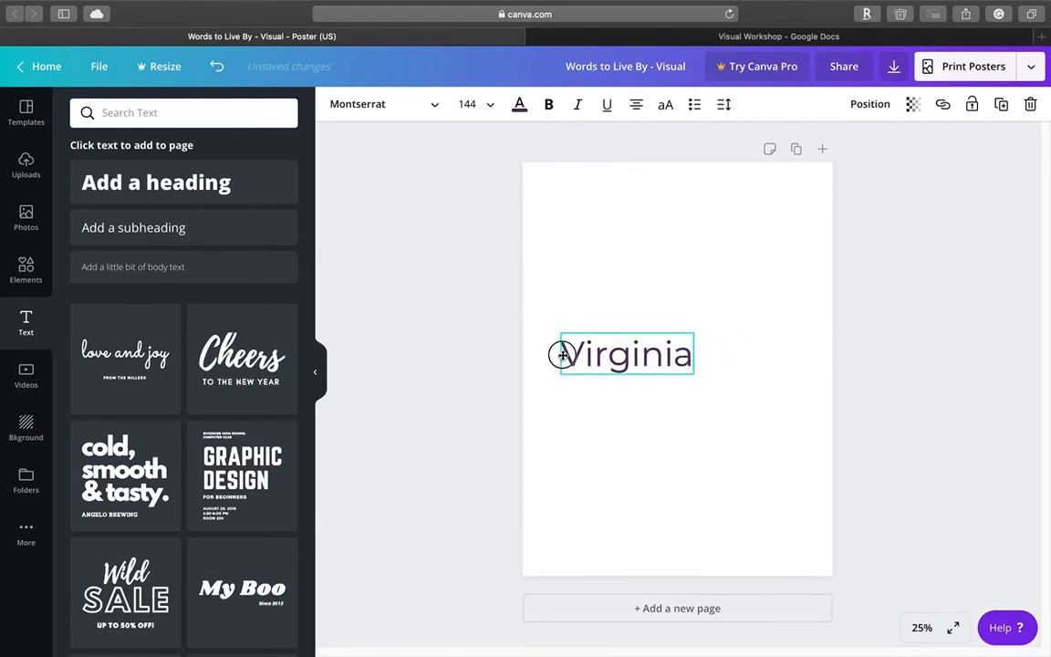
{"action": "left_click_drag", "start_coordinate": [694, 353], "coordinate": [793, 353]}
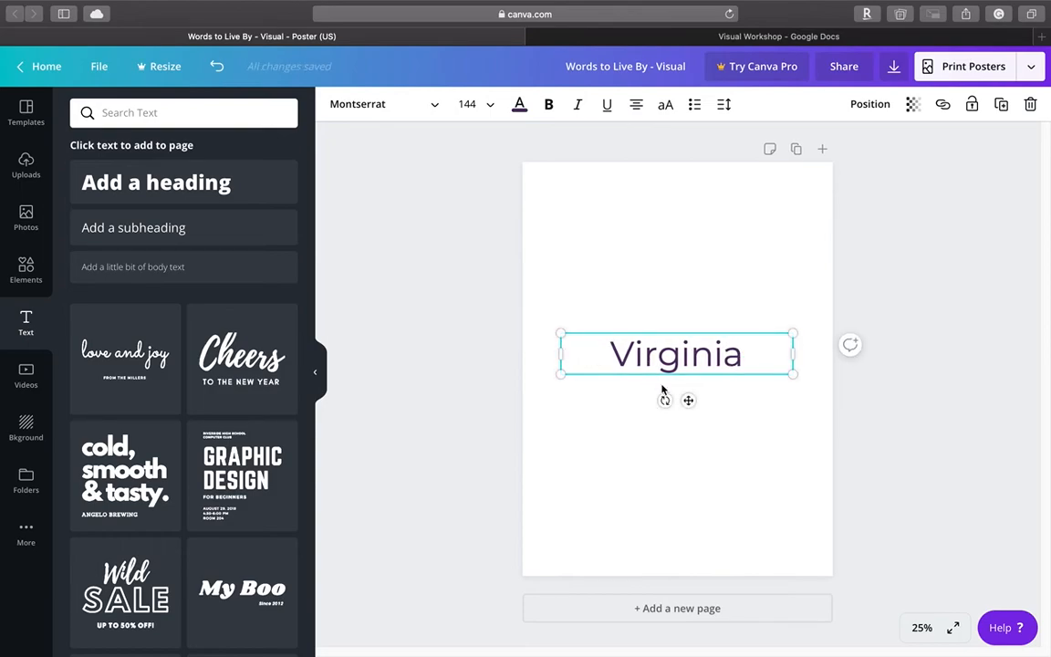
- Cycle the "Virginia" heading through the text alignments, leave it right-aligned in its box and deselect it
{"action": "left_click", "coordinate": [645, 346]}
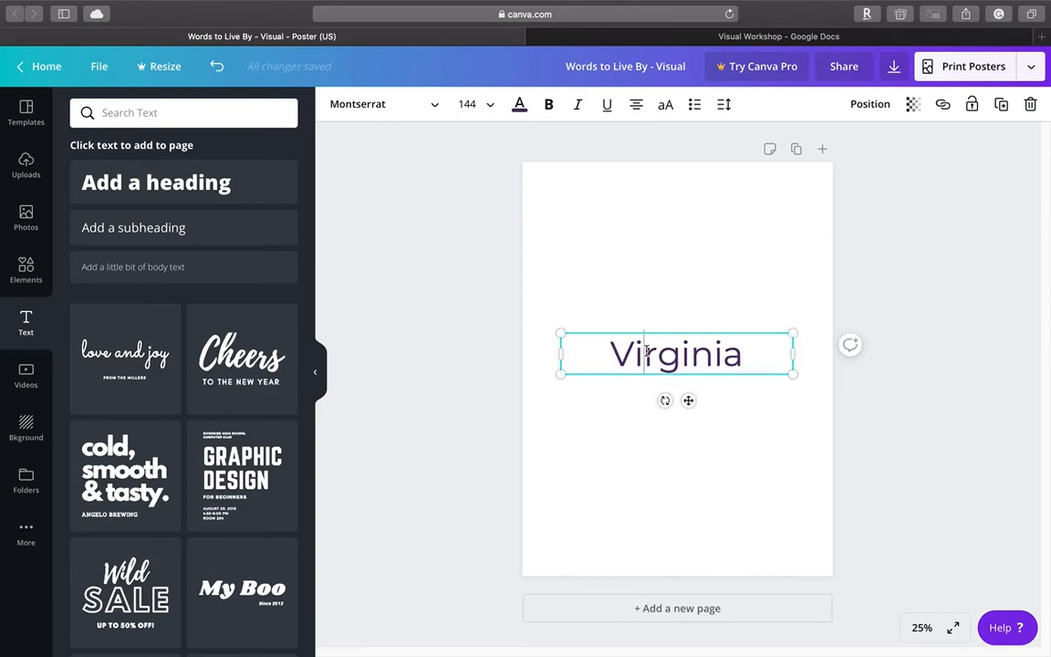
{"action": "left_click", "coordinate": [636, 111]}
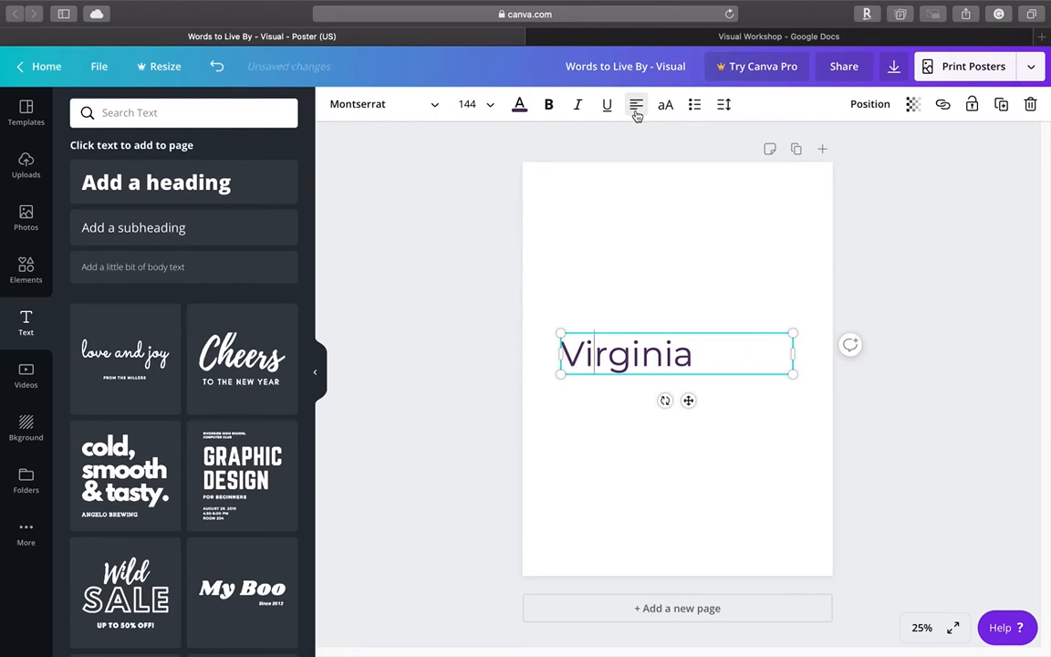
{"action": "left_click", "coordinate": [636, 111]}
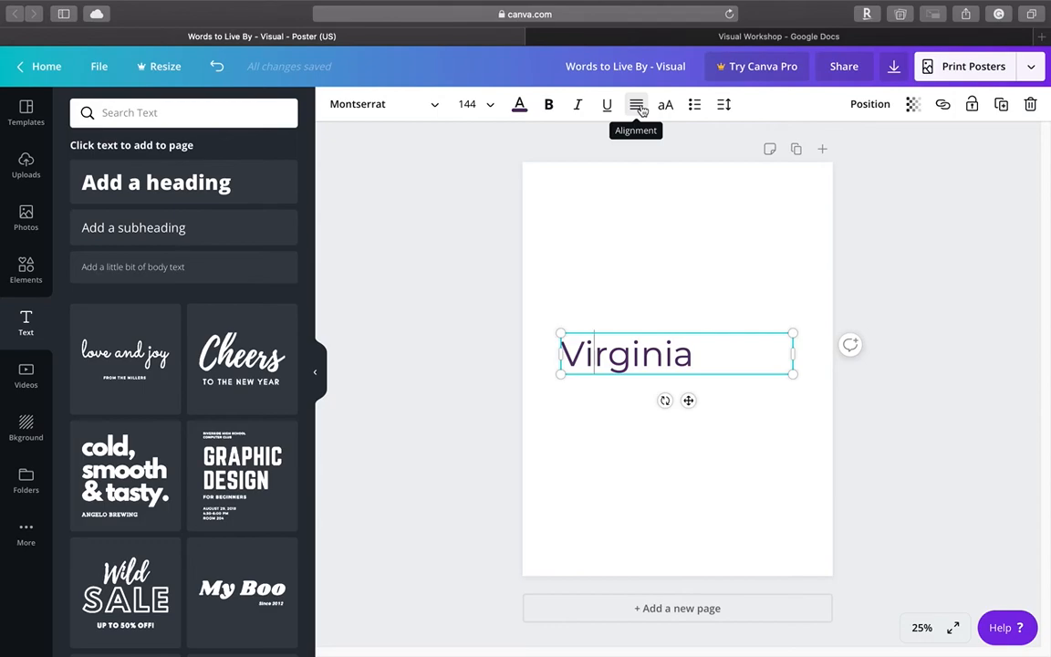
{"action": "left_click", "coordinate": [637, 105]}
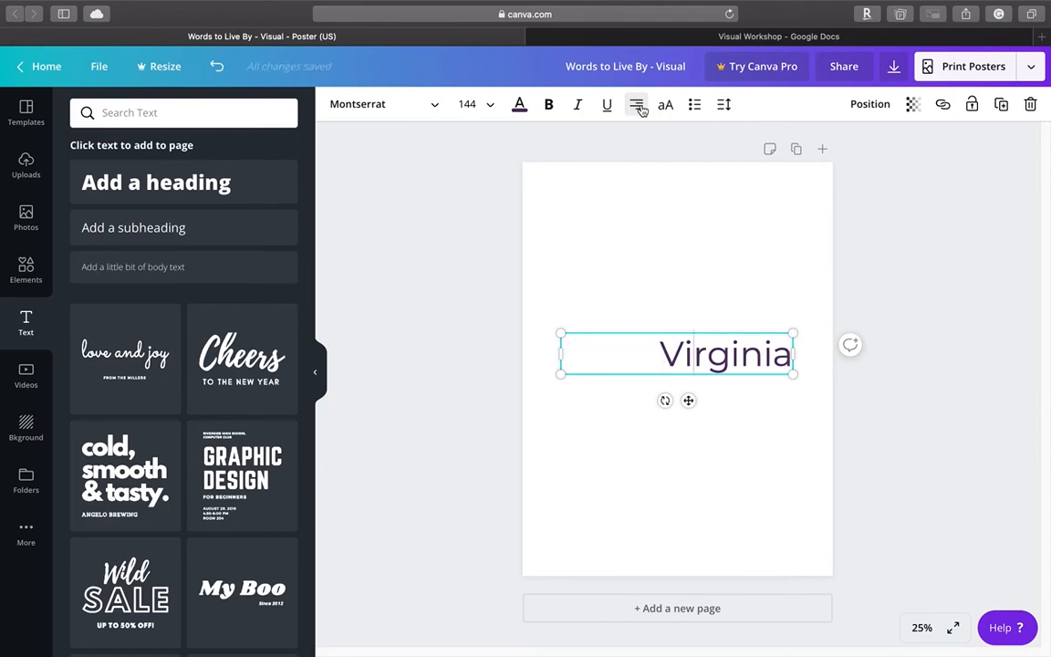
{"action": "left_click", "coordinate": [640, 107]}
{"action": "left_click", "coordinate": [639, 107]}
{"action": "left_click", "coordinate": [639, 107]}
{"action": "left_click", "coordinate": [640, 107]}
{"action": "left_click", "coordinate": [639, 107]}
{"action": "left_click", "coordinate": [639, 107]}
{"action": "left_click", "coordinate": [639, 107]}
{"action": "left_click", "coordinate": [639, 107]}
{"action": "left_click", "coordinate": [639, 107]}
{"action": "left_click", "coordinate": [650, 210]}
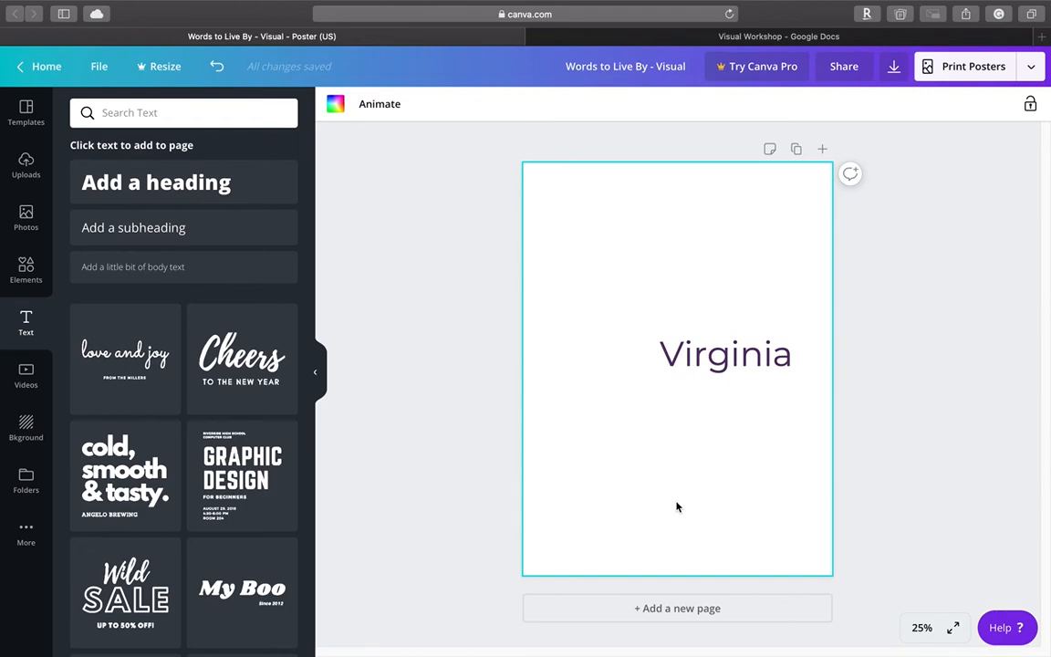
- Try a transparency of 0 on the "Virginia" heading and restore it to 100
{"action": "left_click", "coordinate": [683, 360]}
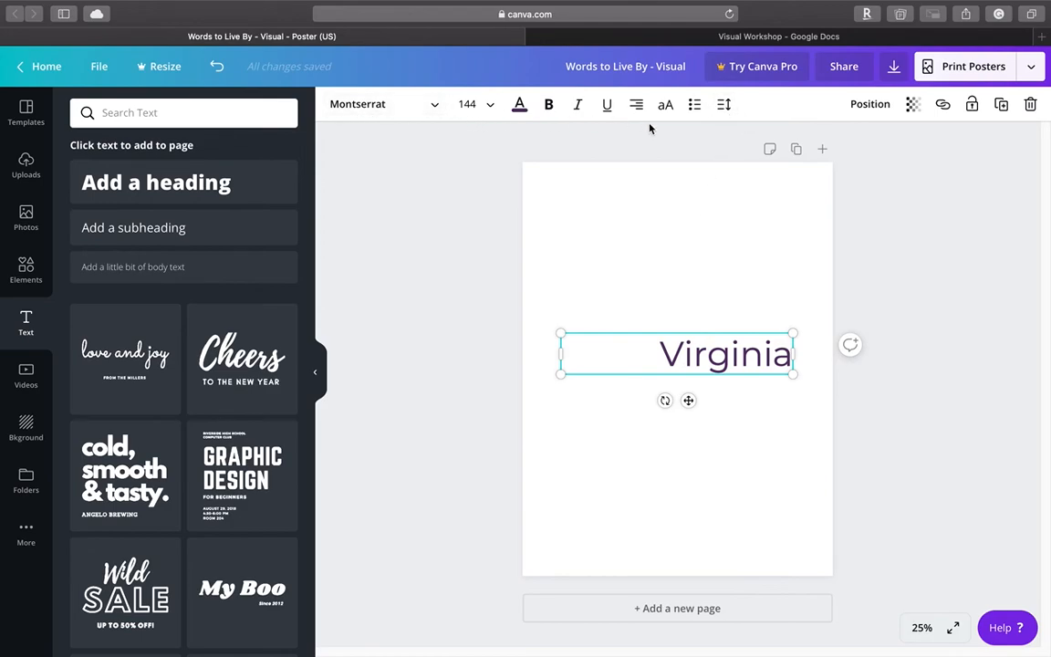
{"action": "left_click", "coordinate": [914, 106]}
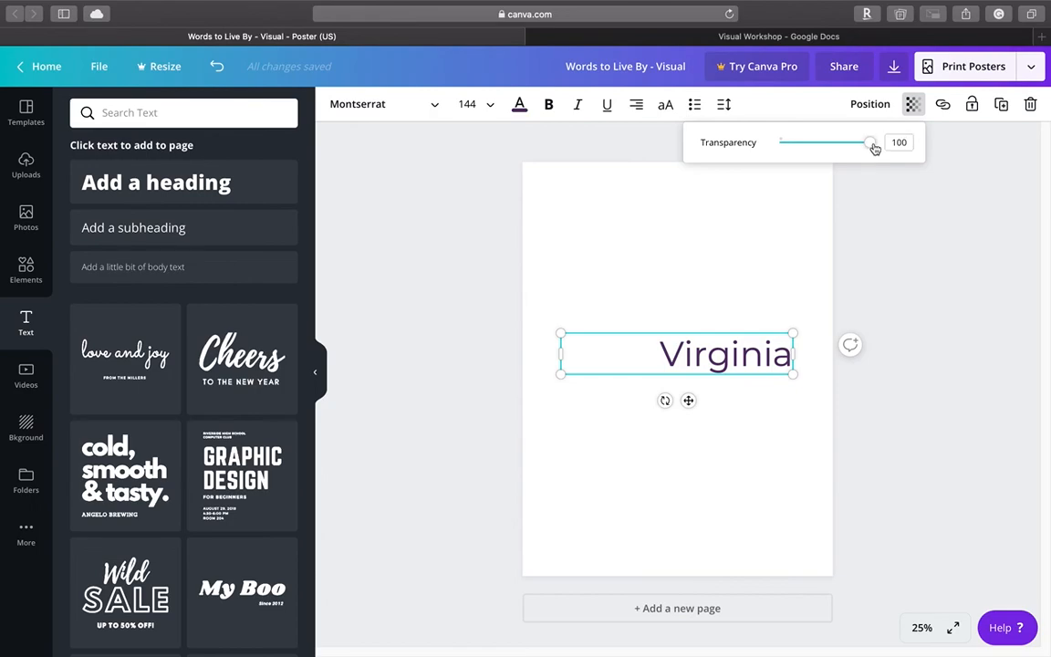
{"action": "left_click", "coordinate": [488, 107]}
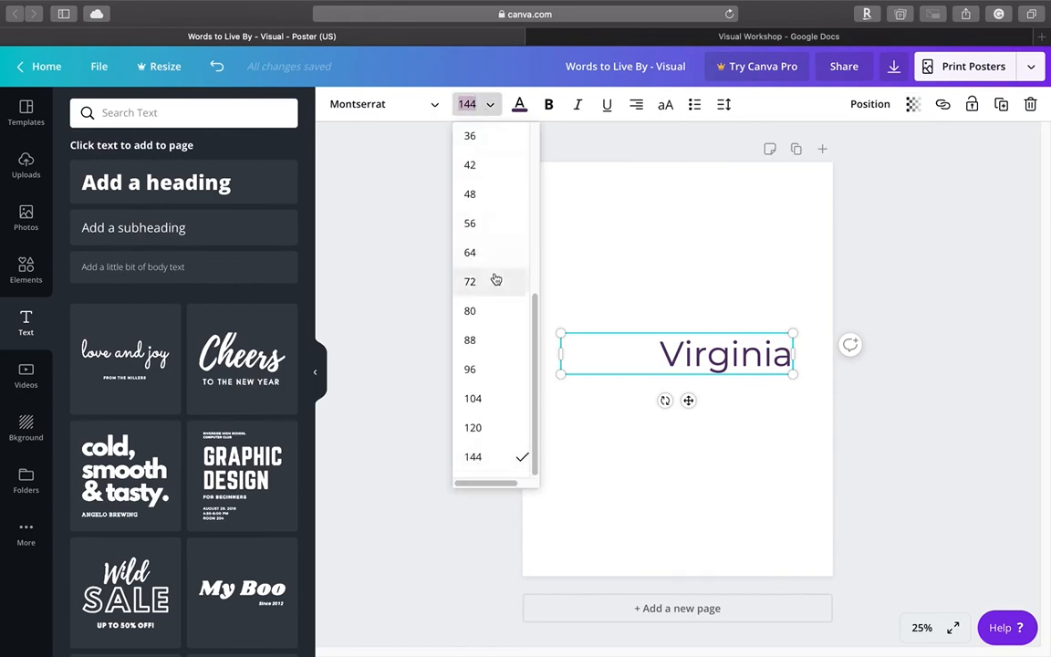
{"action": "left_click", "coordinate": [473, 103]}
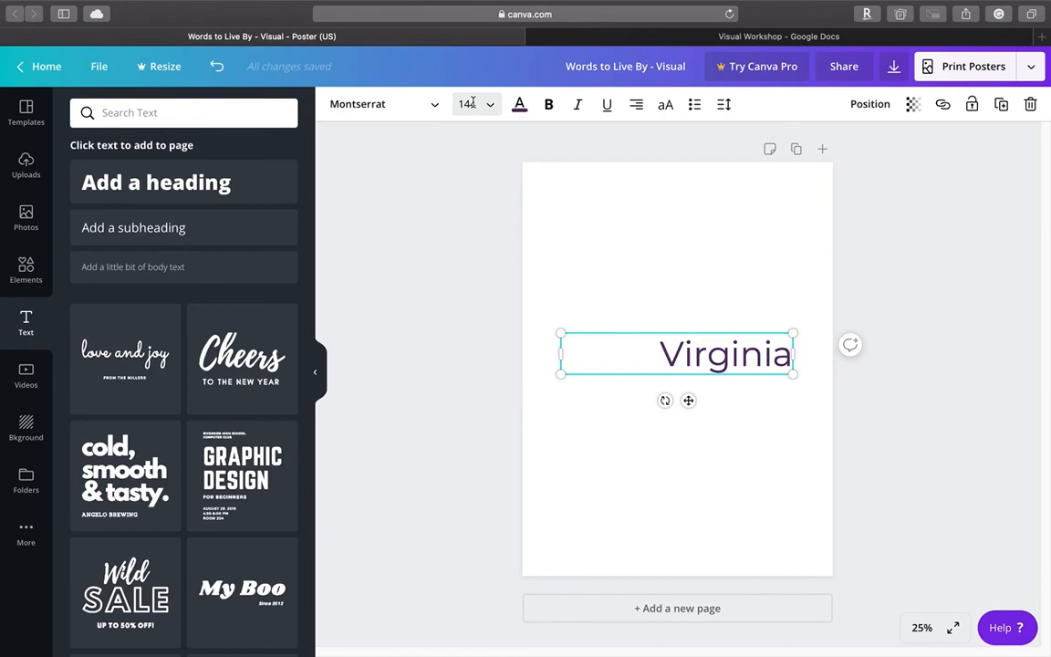
{"action": "left_click", "coordinate": [912, 103]}
{"action": "left_click_drag", "start_coordinate": [869, 147], "coordinate": [746, 144]}
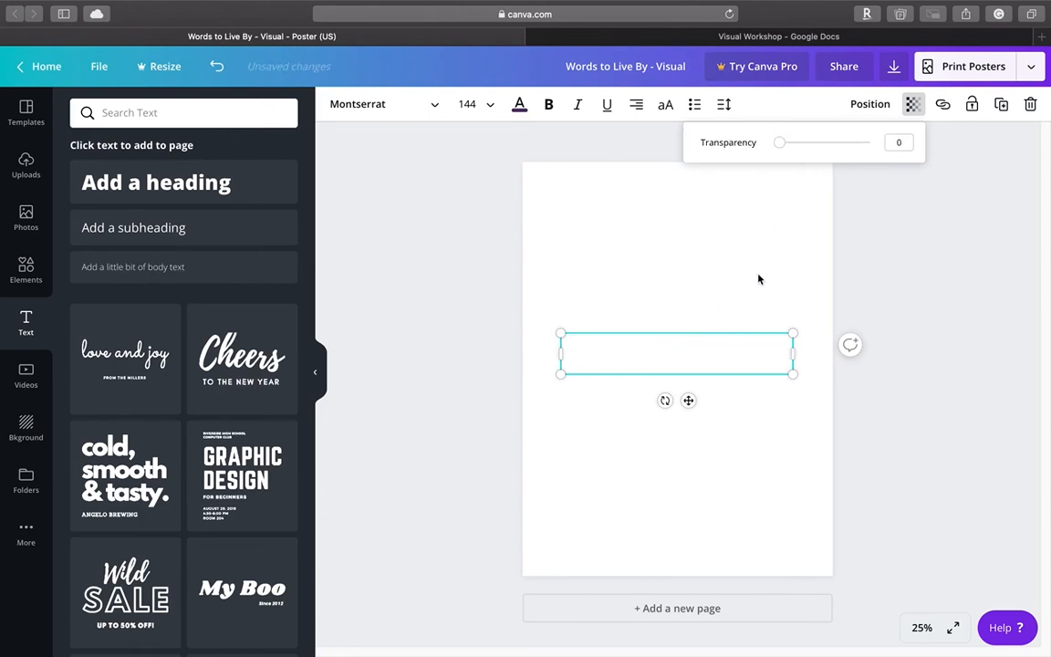
{"action": "left_click_drag", "start_coordinate": [781, 144], "coordinate": [881, 150]}
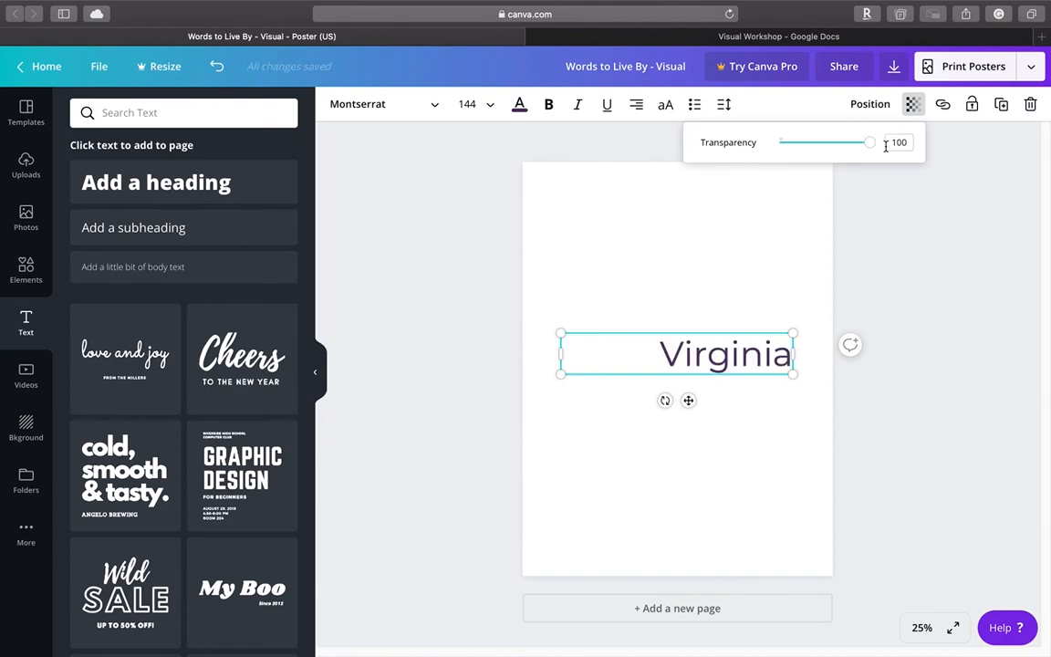
- Lower the "Virginia" heading's transparency to 50, set it to exactly 65 and deselect the heading
{"action": "left_click_drag", "start_coordinate": [871, 144], "coordinate": [826, 150]}
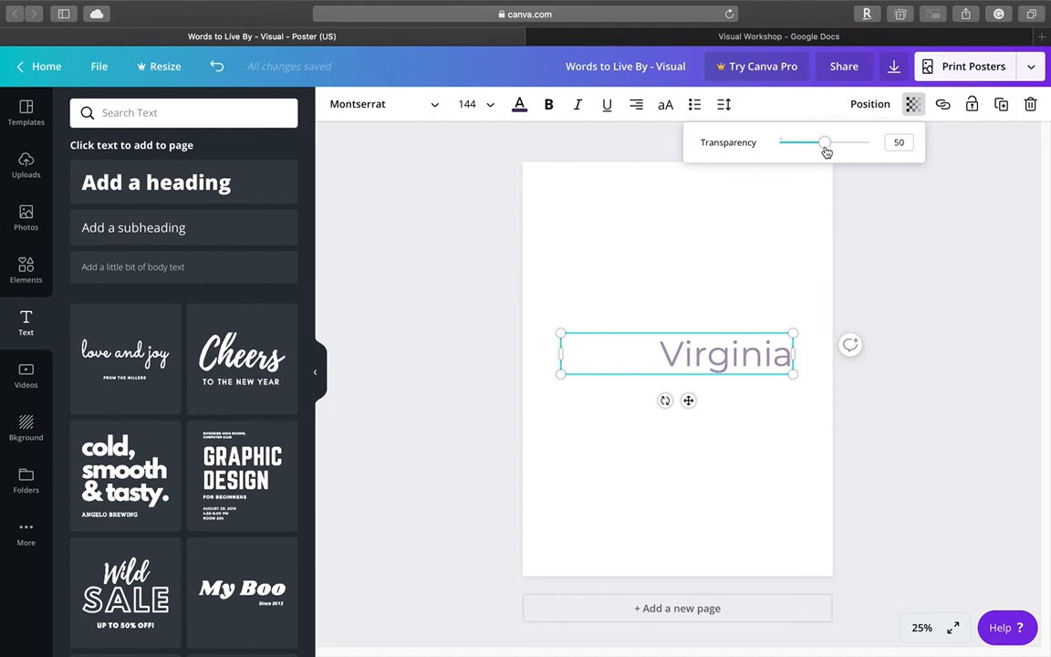
{"action": "left_click", "coordinate": [886, 143]}
{"action": "type", "text": "65"}
{"action": "key", "text": "Return"}
{"action": "left_click", "coordinate": [746, 283]}
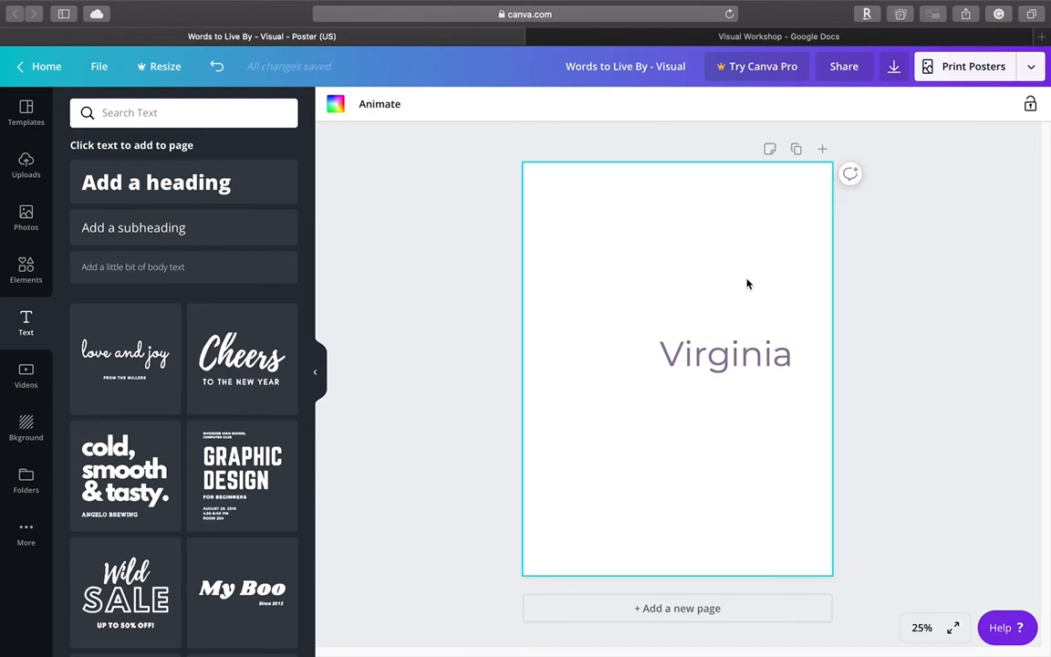
- Add the recently used green leaf photo on a white background to the poster page
{"action": "left_click", "coordinate": [703, 354]}
{"action": "left_click", "coordinate": [26, 206]}
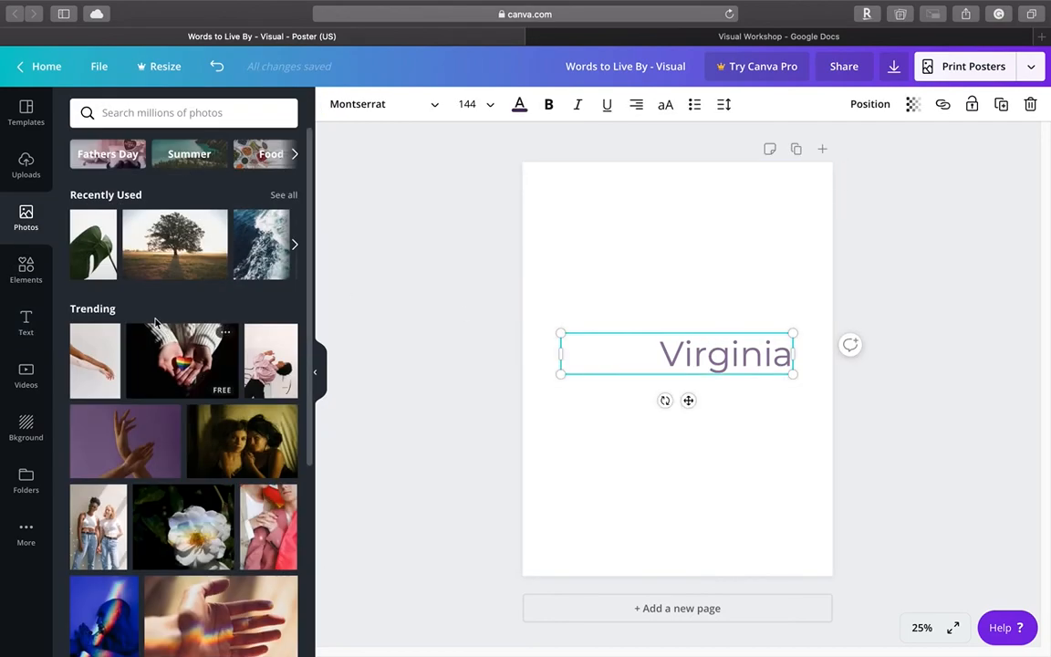
{"action": "left_click", "coordinate": [93, 245]}
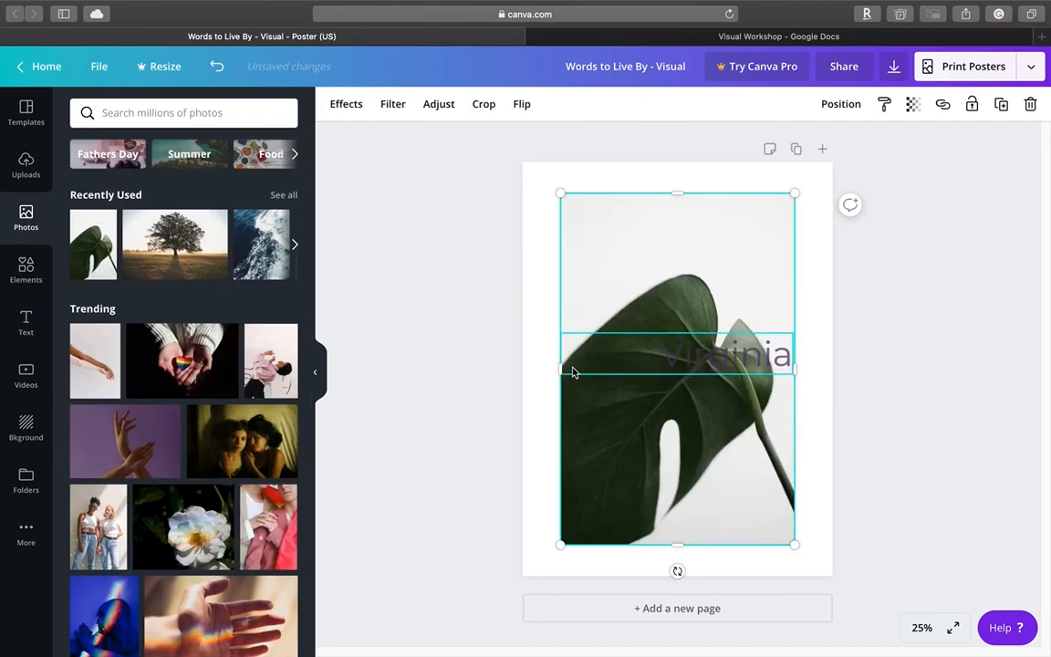
- Move the "Virginia" heading down and to the left so its text lies over the dark leaf, and deselect it
{"action": "left_click", "coordinate": [716, 361]}
{"action": "left_click_drag", "start_coordinate": [687, 400], "coordinate": [615, 432]}
{"action": "left_click", "coordinate": [809, 374]}
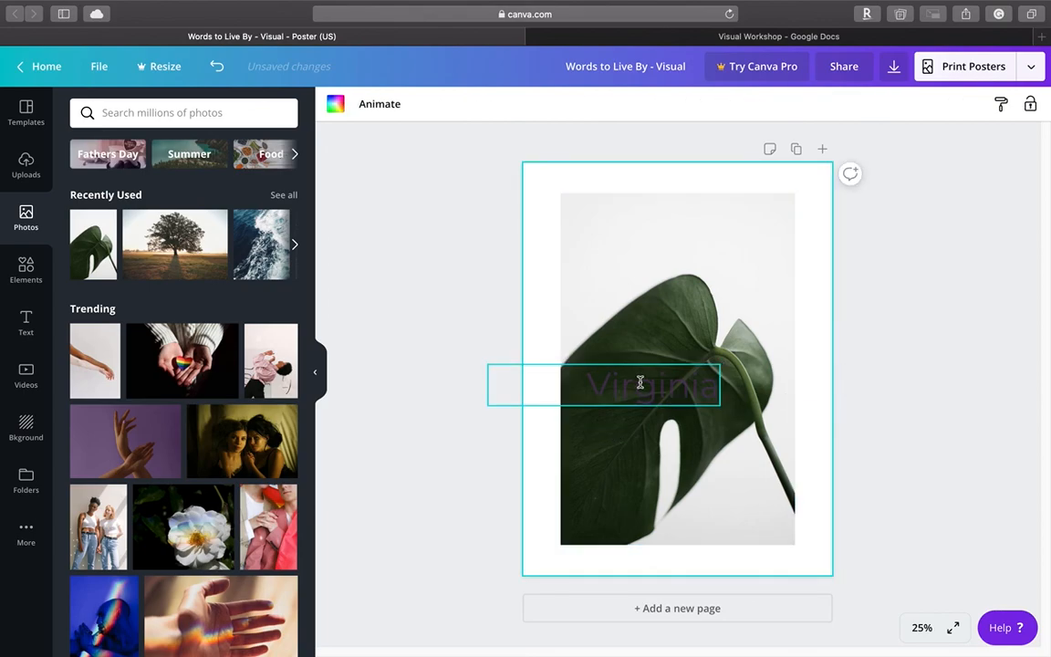
- Raise the "Virginia" heading's transparency value to 100 over the leaf photo and deselect the heading
{"action": "left_click", "coordinate": [640, 382]}
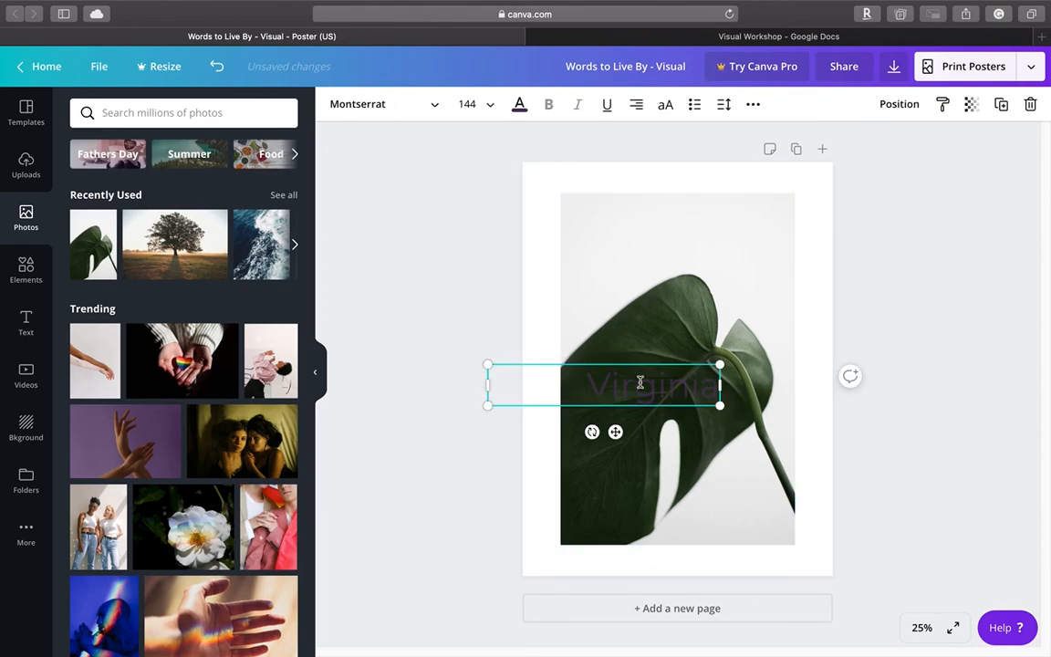
{"action": "left_click", "coordinate": [970, 106]}
{"action": "left_click_drag", "start_coordinate": [894, 145], "coordinate": [959, 148]}
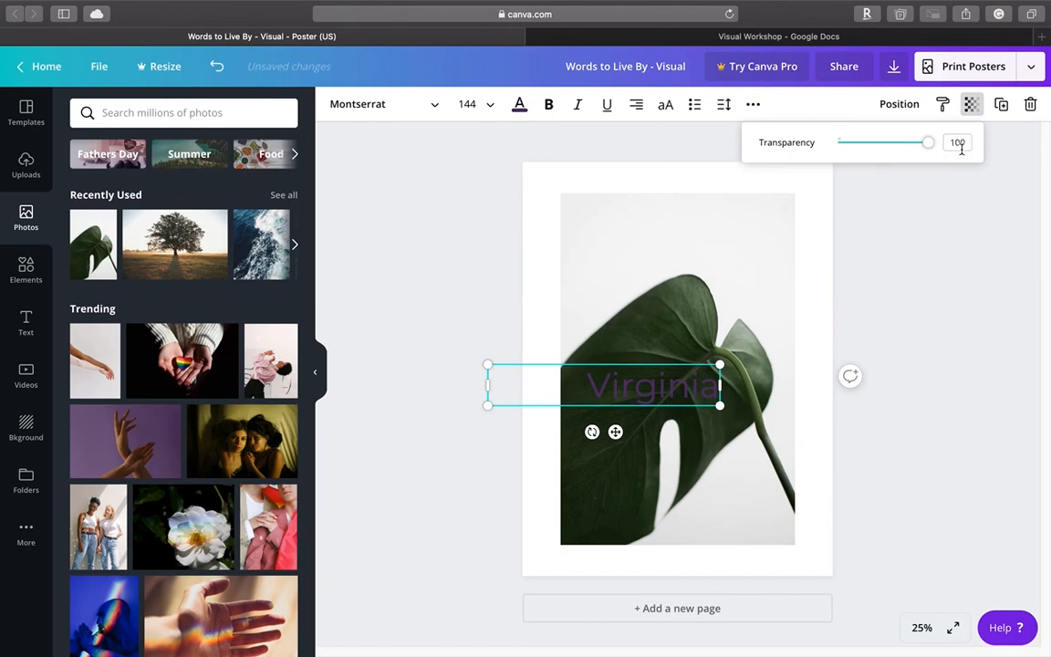
{"action": "left_click_drag", "start_coordinate": [927, 145], "coordinate": [949, 143]}
{"action": "left_click", "coordinate": [971, 107]}
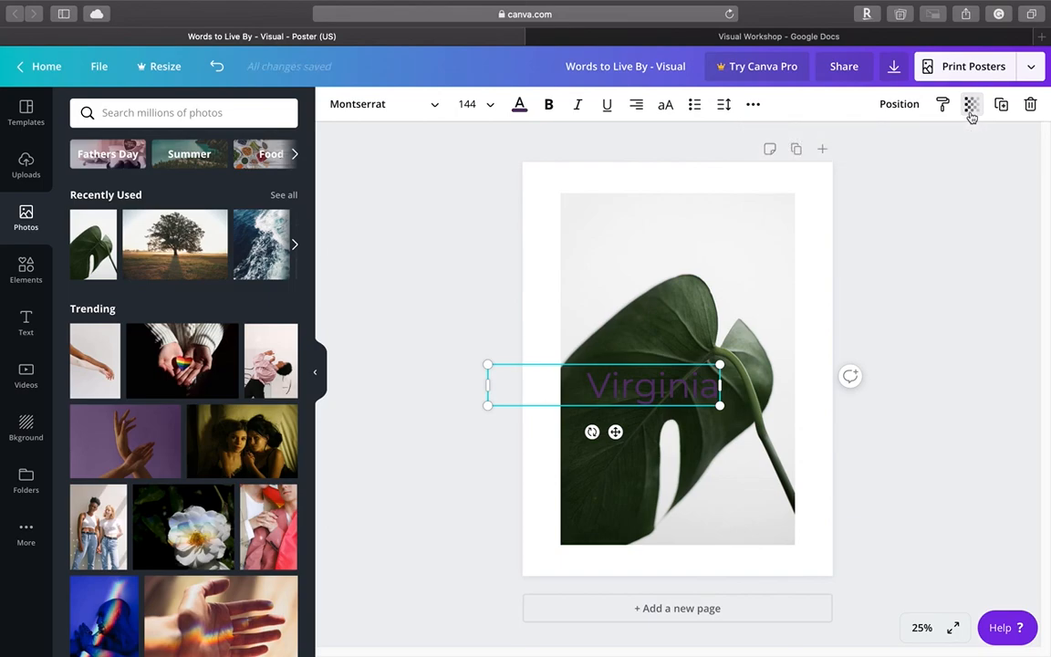
{"action": "left_click", "coordinate": [967, 210]}
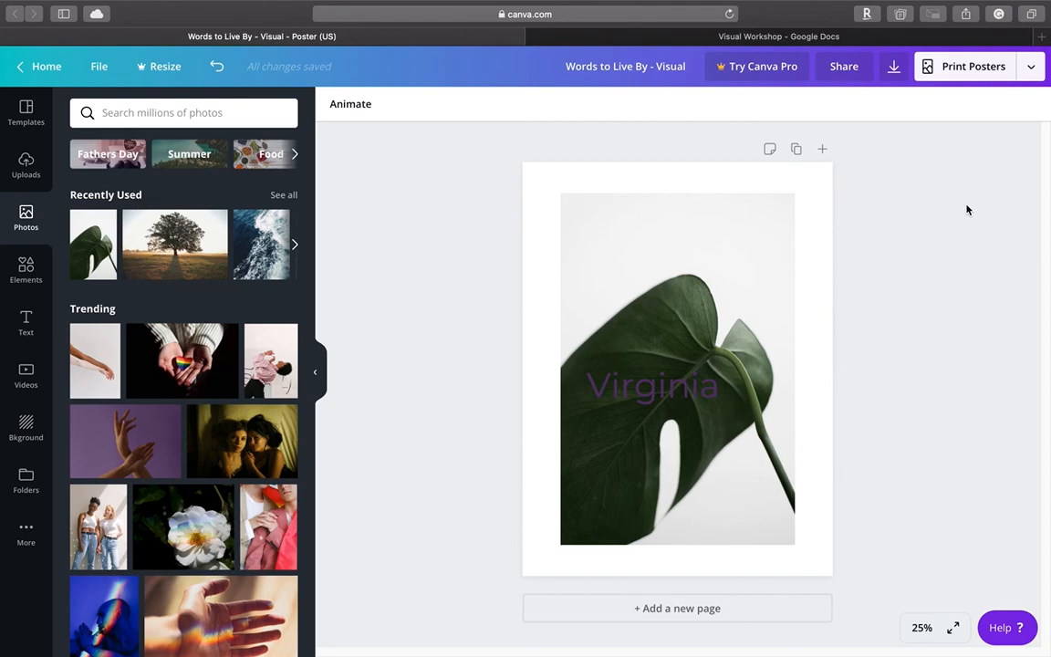